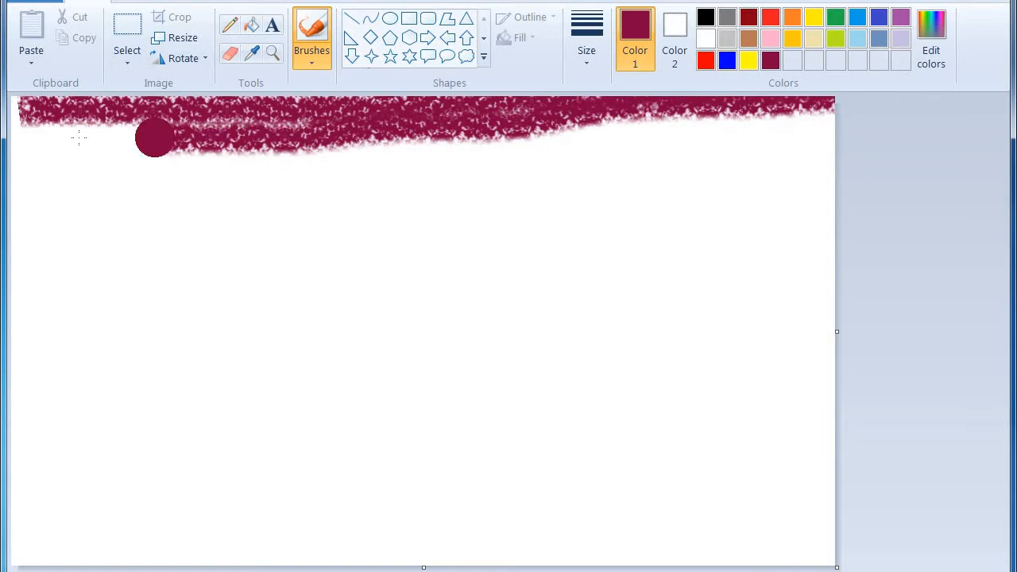
Step: Thicken the dark maroon brush band along the canvas's upper edge across its full width
mouse_move(210, 115)
mouse_down()
mouse_move(830, 116)
mouse_move(525, 131)
mouse_move(702, 132)
mouse_up()
drag(780, 124, 841, 137)
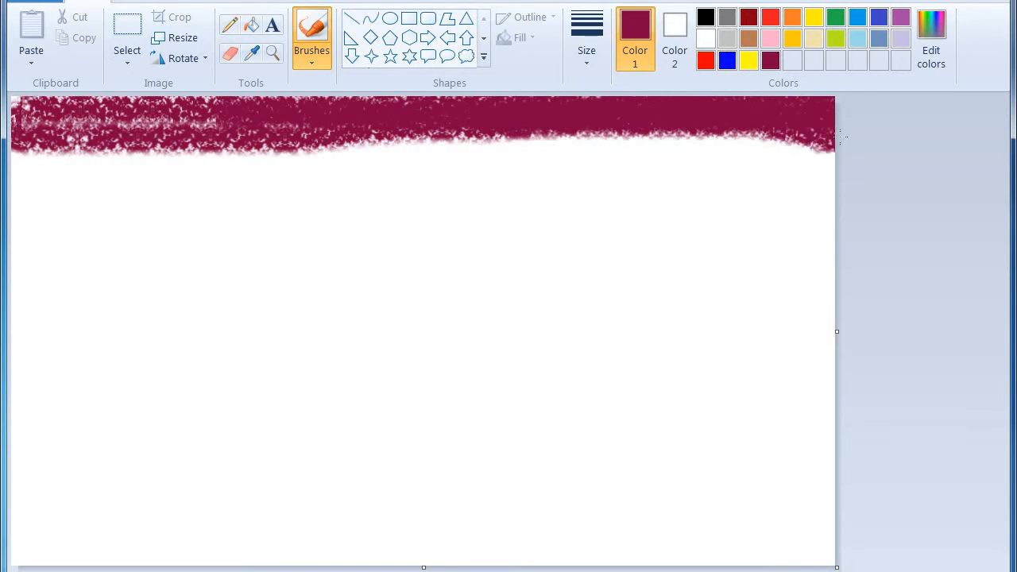
Step: Choose the basic dark purple and brush a full-width band directly beneath the maroon one, overlapping its lower edge
click(923, 56)
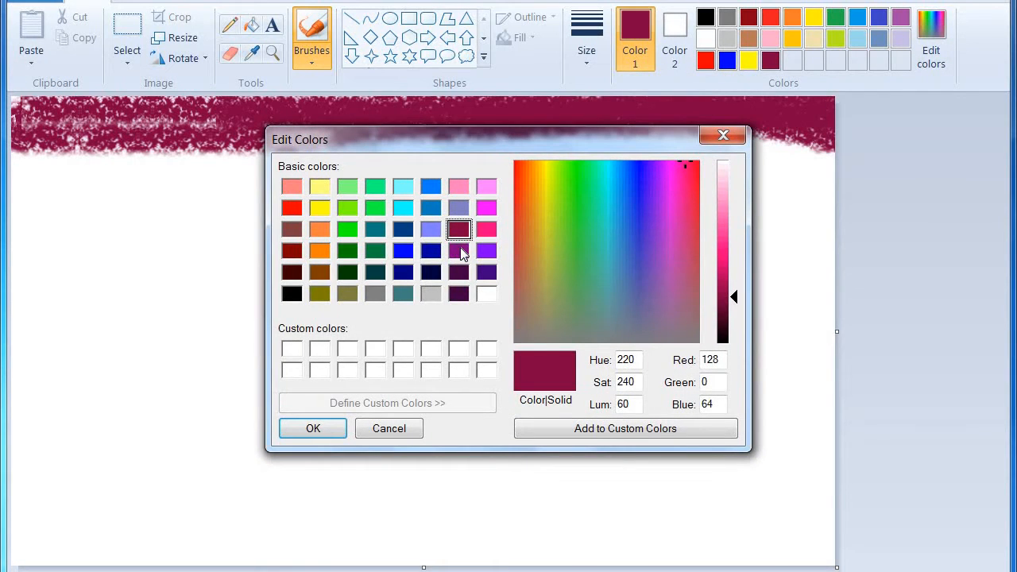
click(459, 251)
click(313, 428)
click(310, 413)
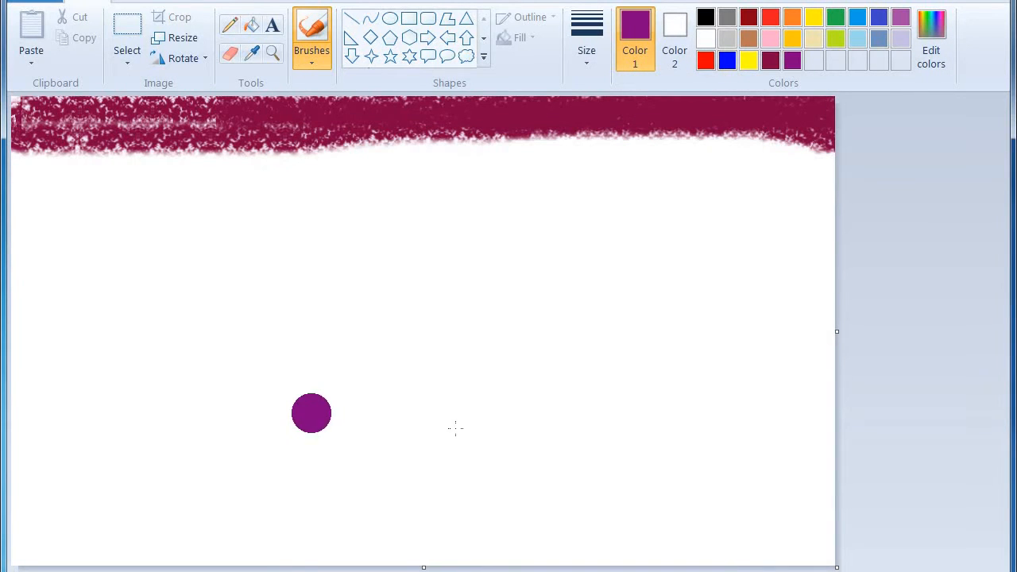
drag(18, 166, 520, 166)
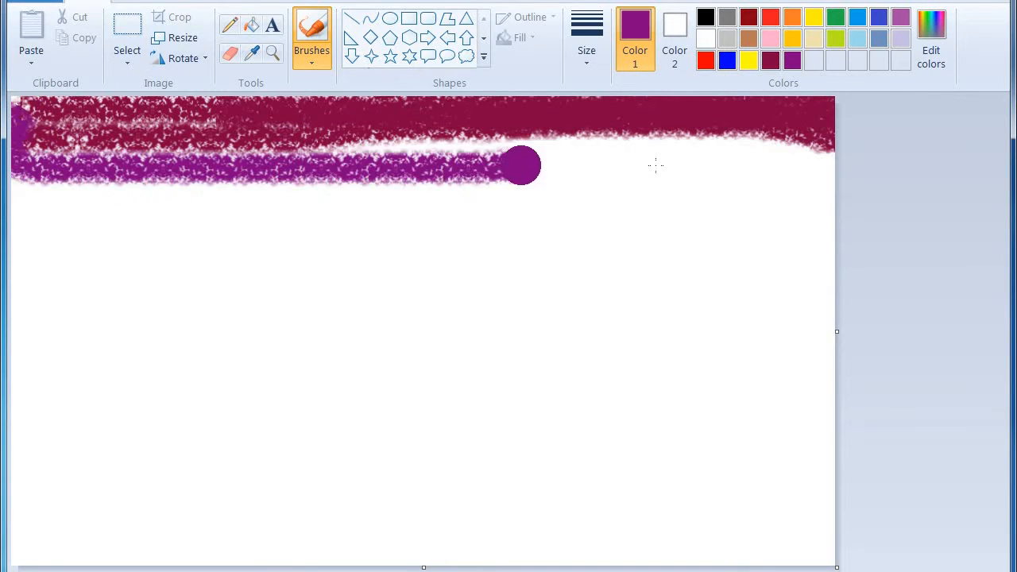
mouse_move(656, 166)
mouse_down()
mouse_move(863, 154)
mouse_move(4, 147)
mouse_move(659, 142)
mouse_move(171, 146)
mouse_up()
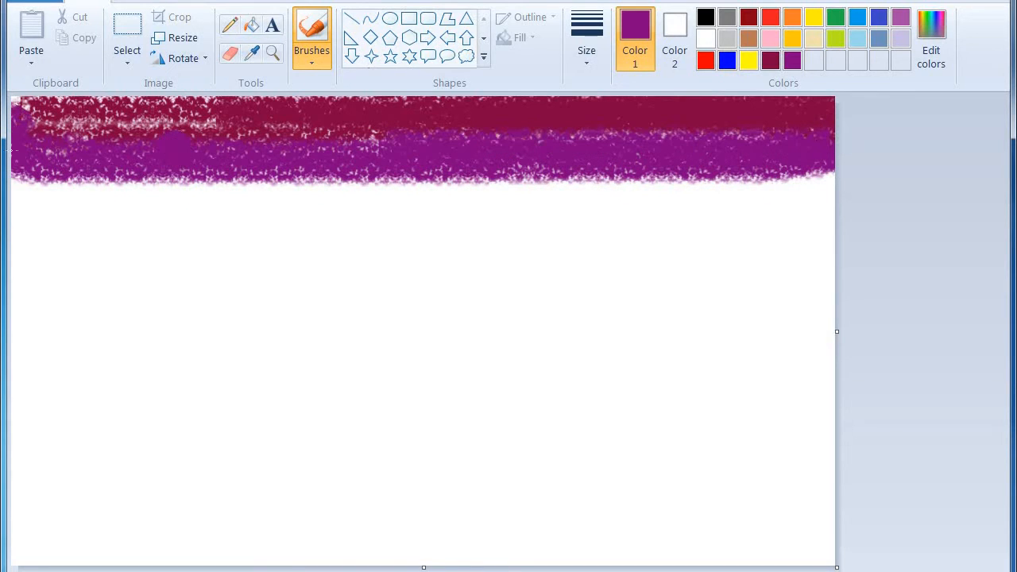
drag(11, 183, 891, 179)
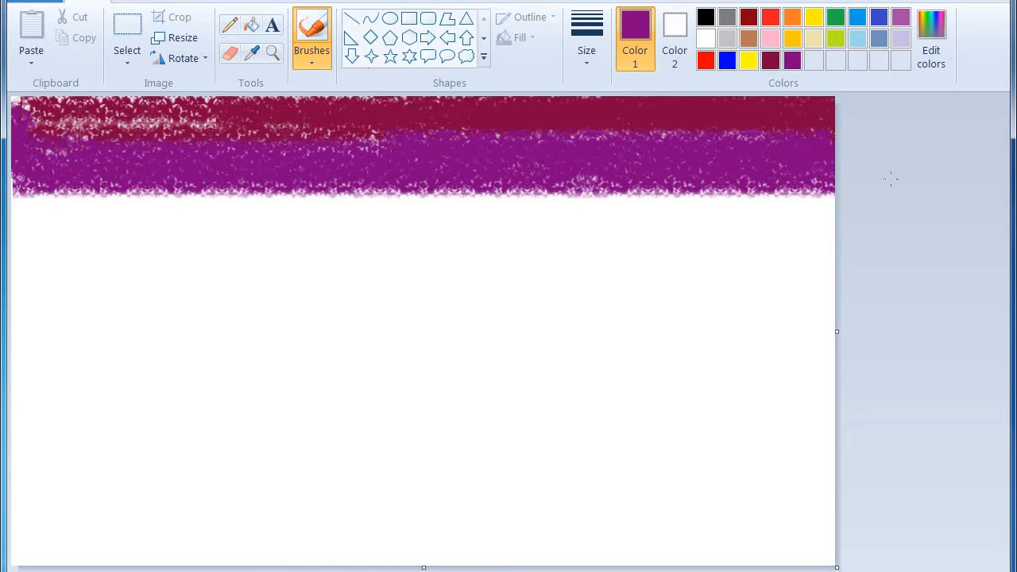
Step: Switch to bright magenta (255, 0, 255) and brush a thick full-width band of overlapping strokes below the purple
click(930, 55)
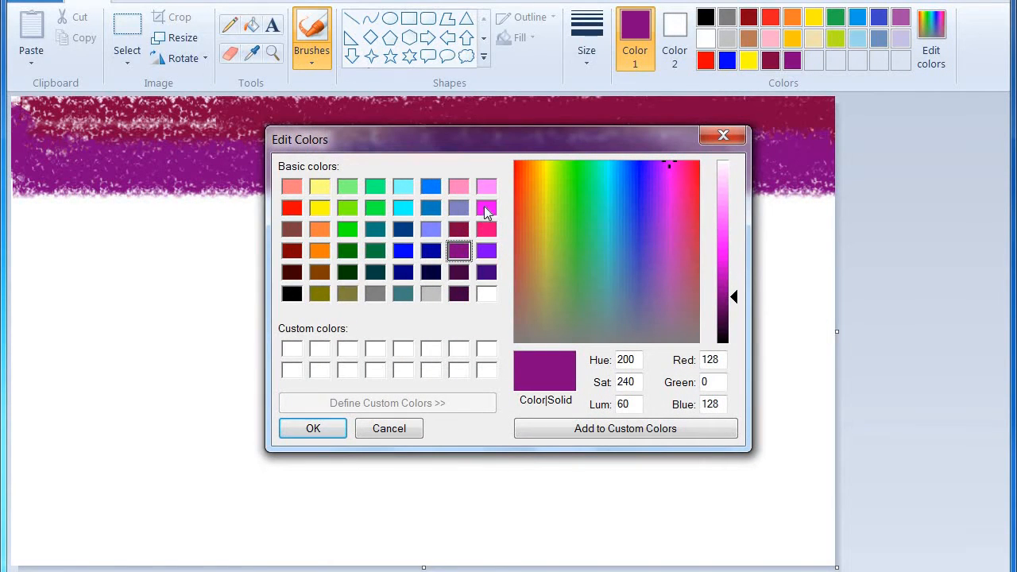
click(488, 208)
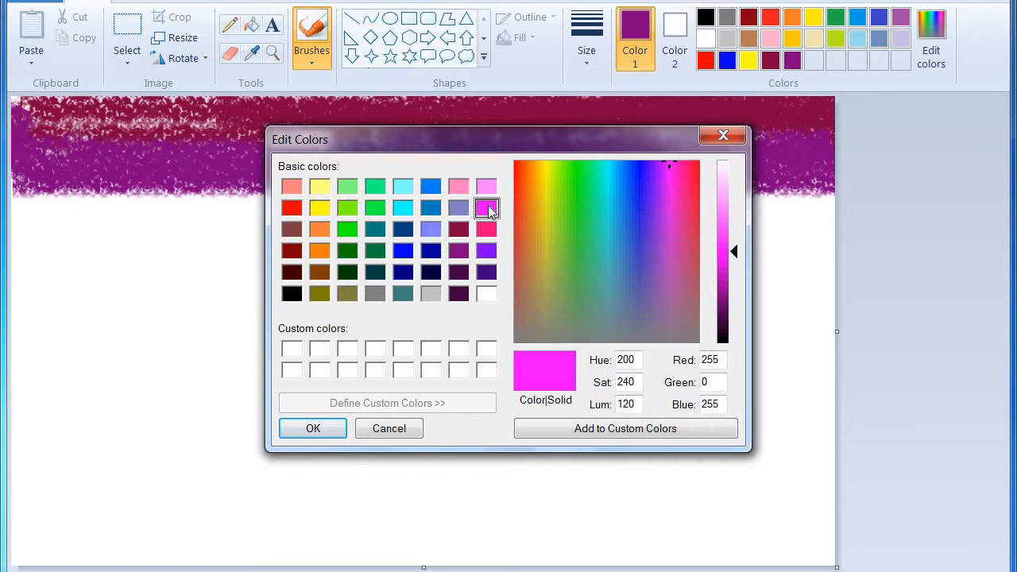
click(314, 430)
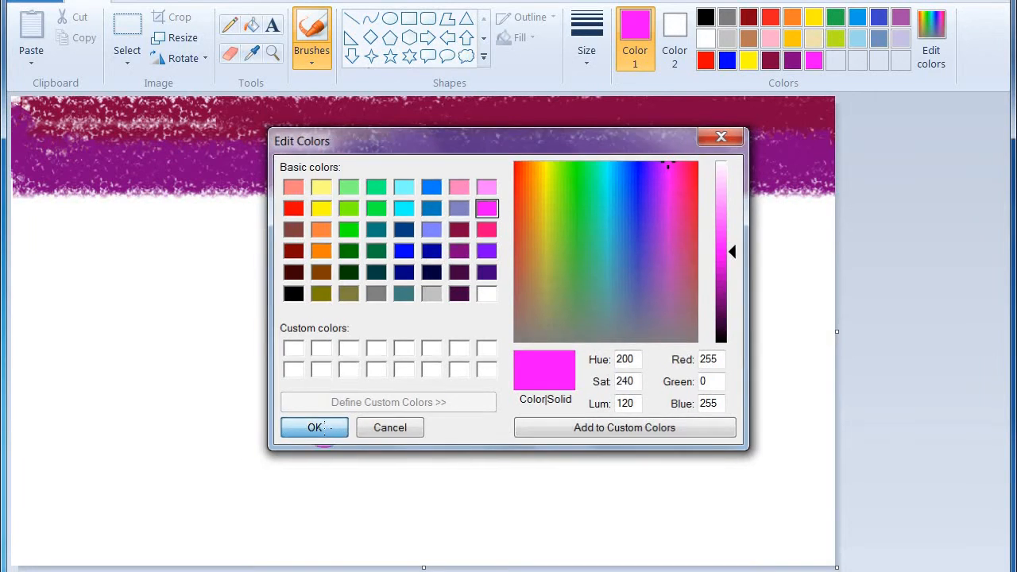
drag(27, 204, 891, 207)
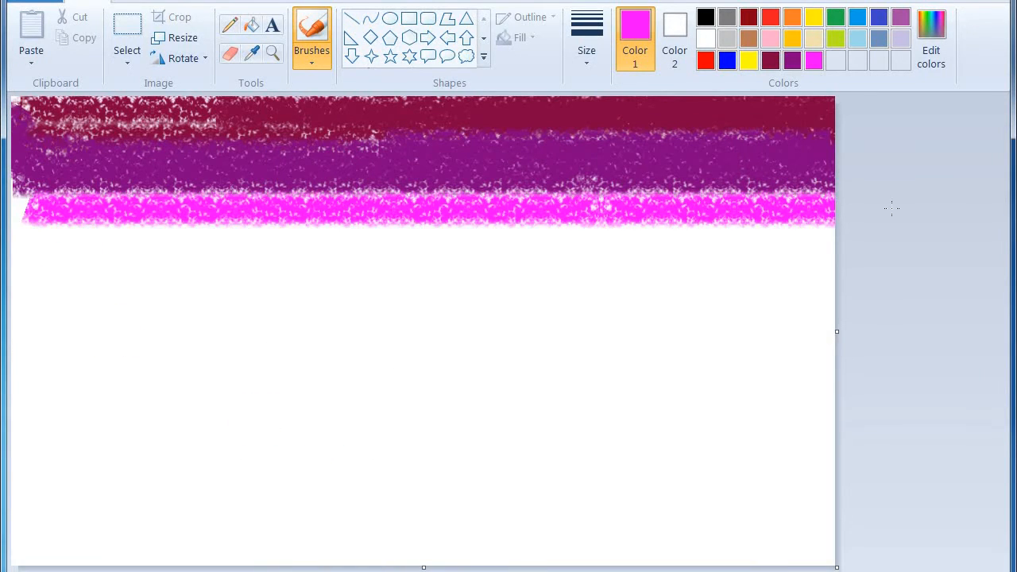
drag(22, 235, 883, 235)
drag(12, 268, 874, 270)
mouse_move(4, 256)
mouse_down()
mouse_move(386, 266)
mouse_move(4, 275)
mouse_move(48, 259)
mouse_move(831, 258)
mouse_up()
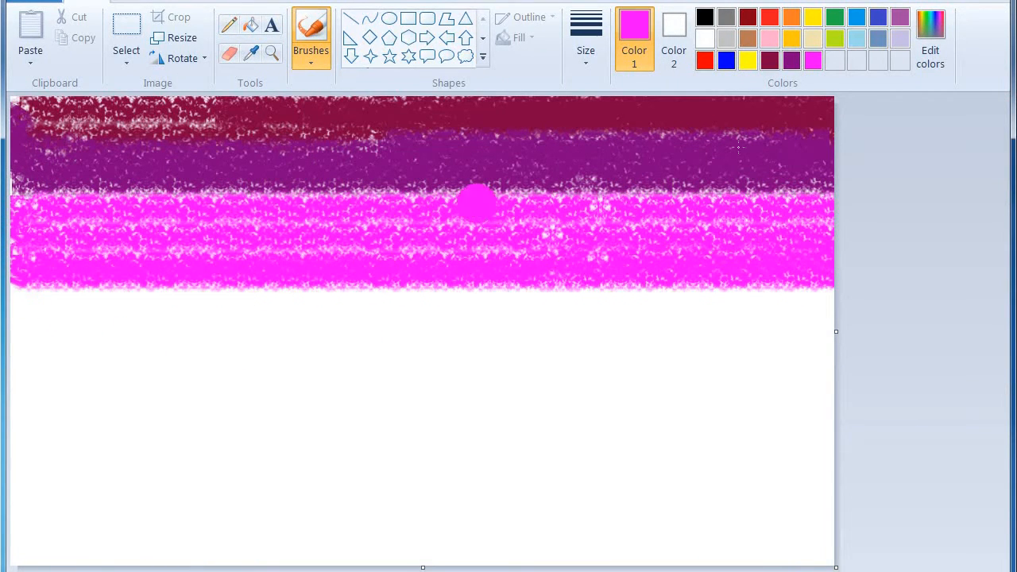
Step: Switch to hot pink (255, 0, 128) and brush a thick full-width band below the magenta one
click(922, 53)
click(485, 229)
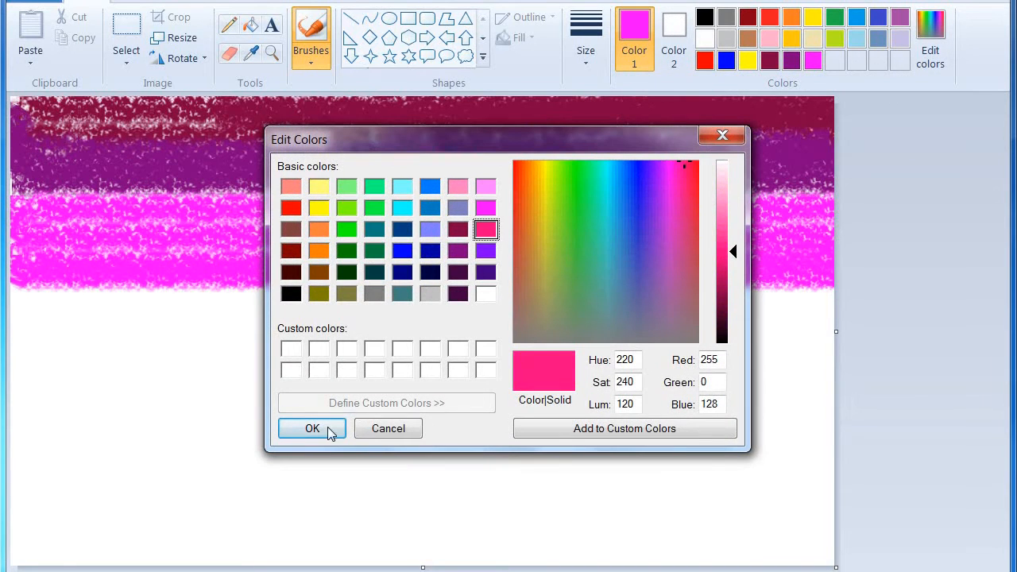
click(328, 429)
mouse_move(18, 301)
mouse_down()
mouse_move(427, 300)
mouse_move(970, 259)
mouse_move(740, 306)
mouse_up()
mouse_move(648, 306)
mouse_down()
mouse_move(5, 301)
mouse_move(21, 324)
mouse_move(904, 322)
mouse_move(952, 302)
mouse_up()
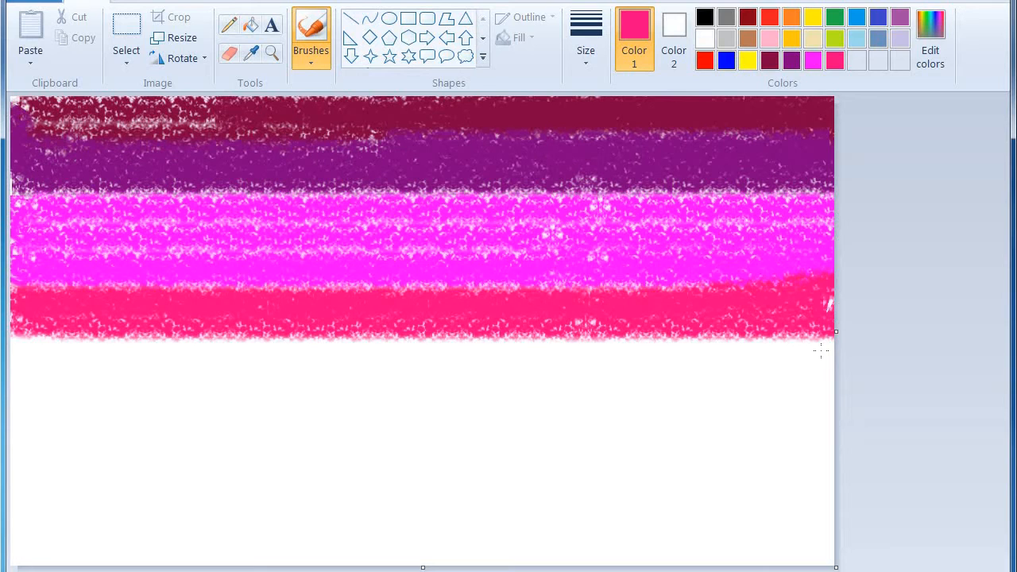
mouse_move(821, 350)
mouse_down()
mouse_move(313, 336)
mouse_move(27, 345)
mouse_move(50, 347)
mouse_up()
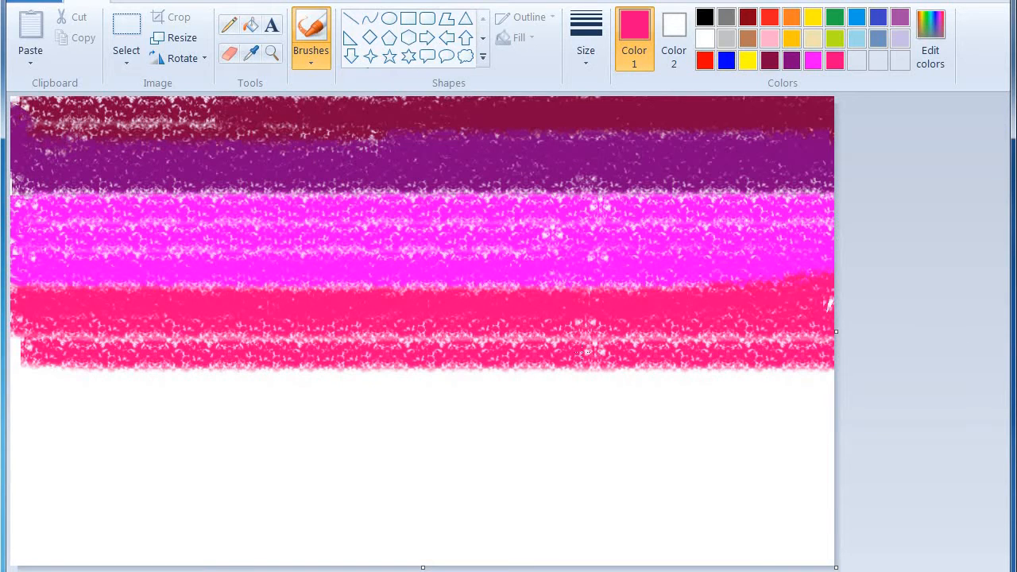
mouse_move(587, 352)
mouse_down()
mouse_move(20, 350)
mouse_move(20, 381)
mouse_move(10, 329)
mouse_move(14, 370)
mouse_move(85, 379)
mouse_move(954, 379)
mouse_up()
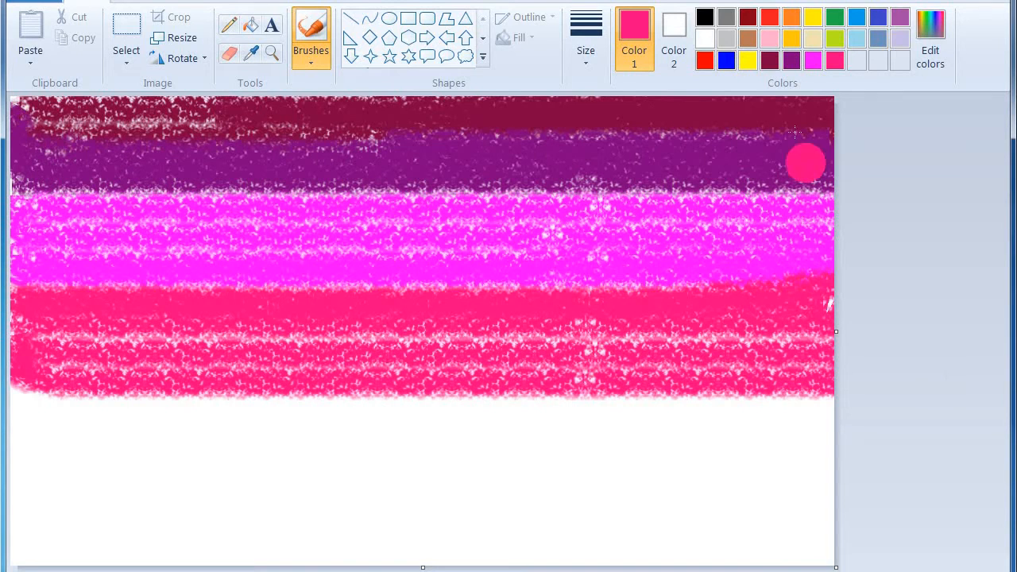
Step: Brush a full-width bright red band over and below the lower edge of the hot pink band
click(706, 62)
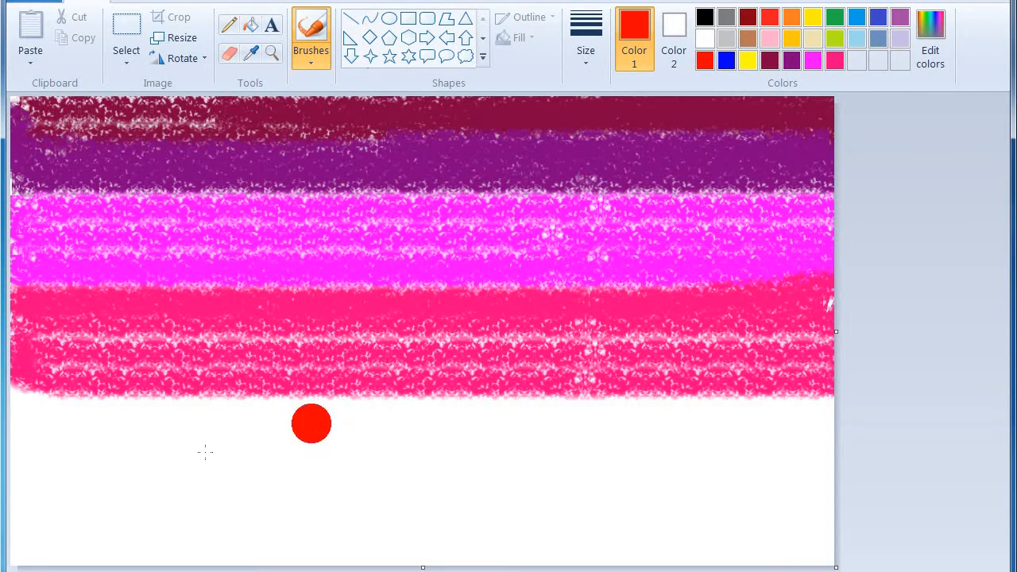
drag(18, 400, 1014, 359)
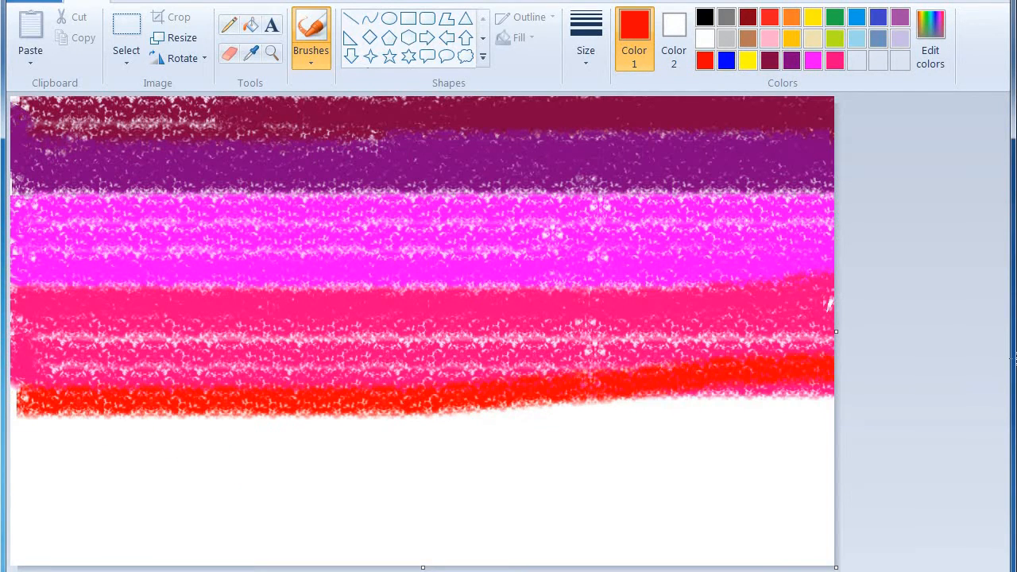
drag(22, 391, 911, 392)
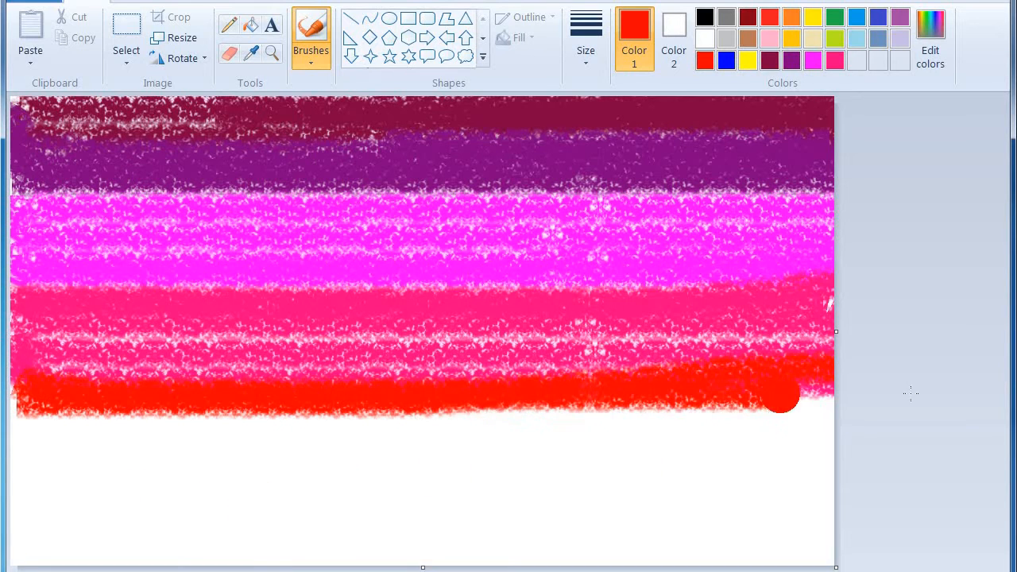
mouse_move(14, 370)
mouse_down()
mouse_move(410, 382)
mouse_move(819, 380)
mouse_up()
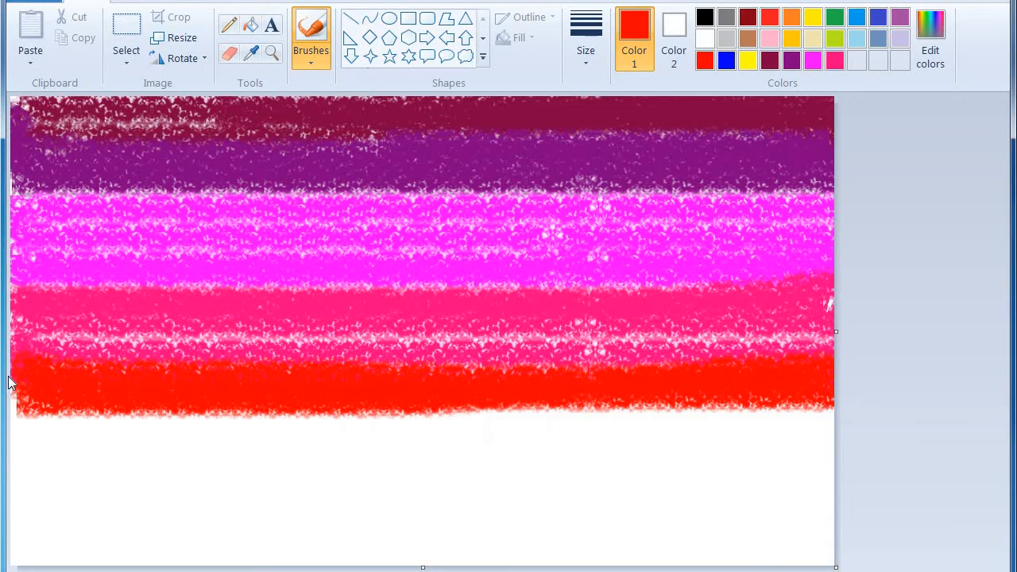
mouse_move(11, 381)
mouse_down()
mouse_move(20, 409)
mouse_move(182, 420)
mouse_move(903, 424)
mouse_up()
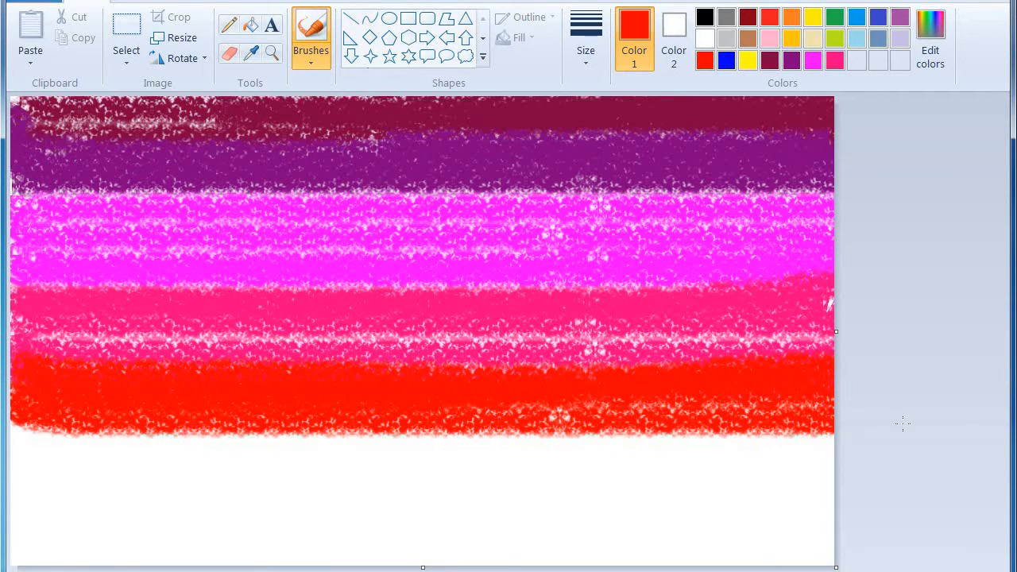
Step: Choose the basic dark orange and brush a full-width band below the red one, overlapping its lower edge
click(747, 60)
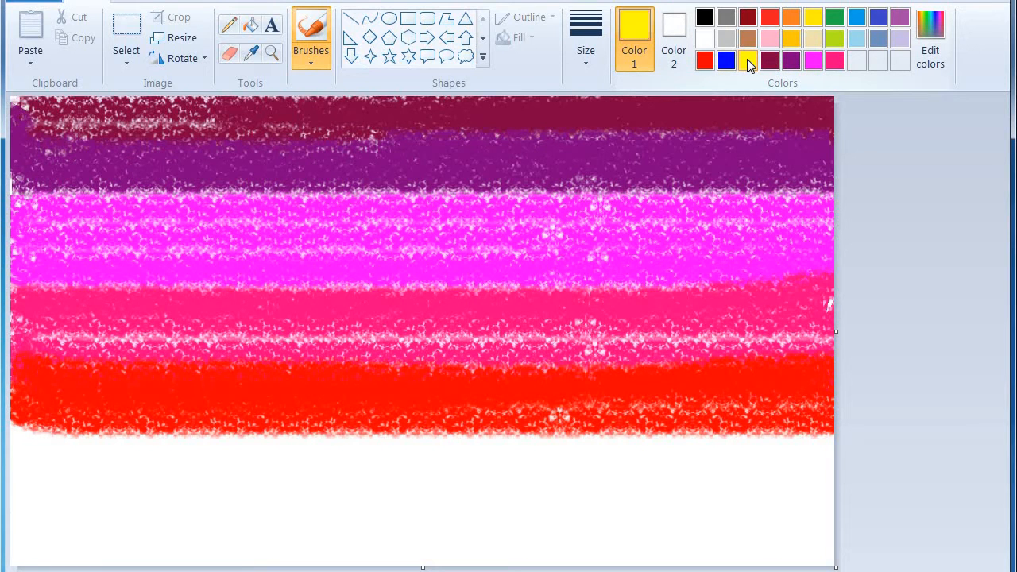
click(791, 17)
click(931, 50)
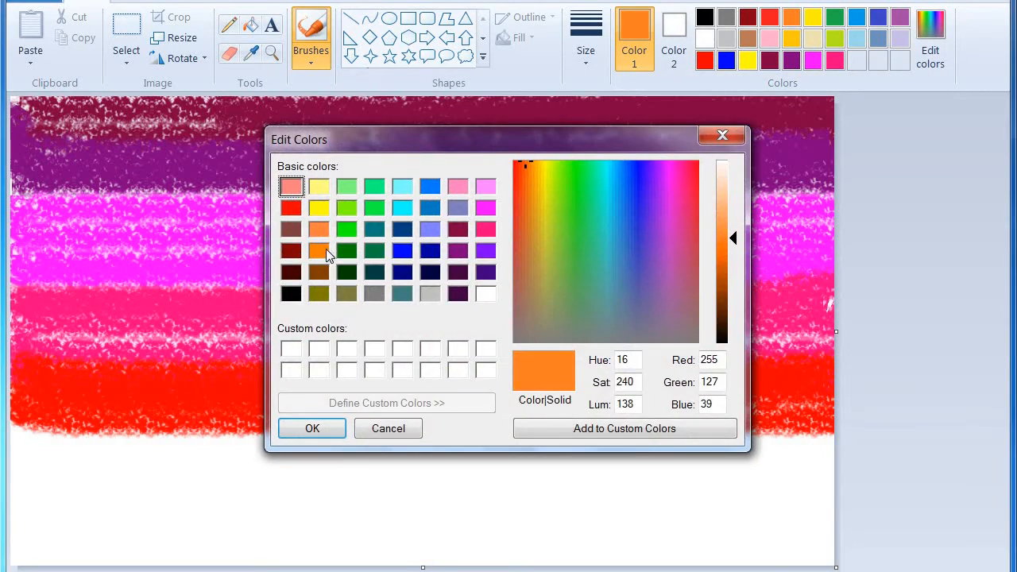
click(319, 251)
click(311, 430)
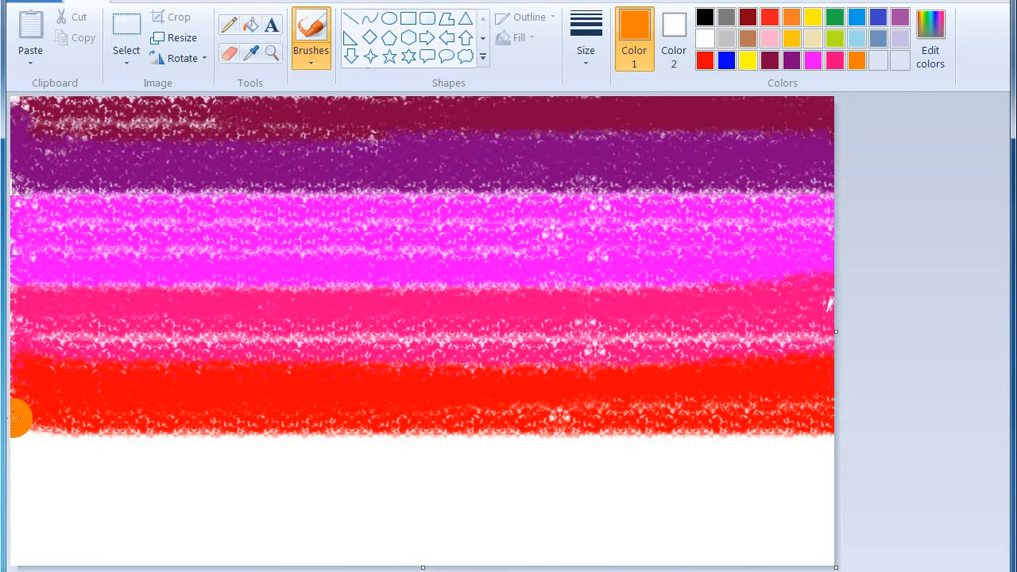
drag(17, 418, 831, 435)
mouse_move(26, 431)
mouse_down()
mouse_move(27, 445)
mouse_move(425, 461)
mouse_move(808, 453)
mouse_up()
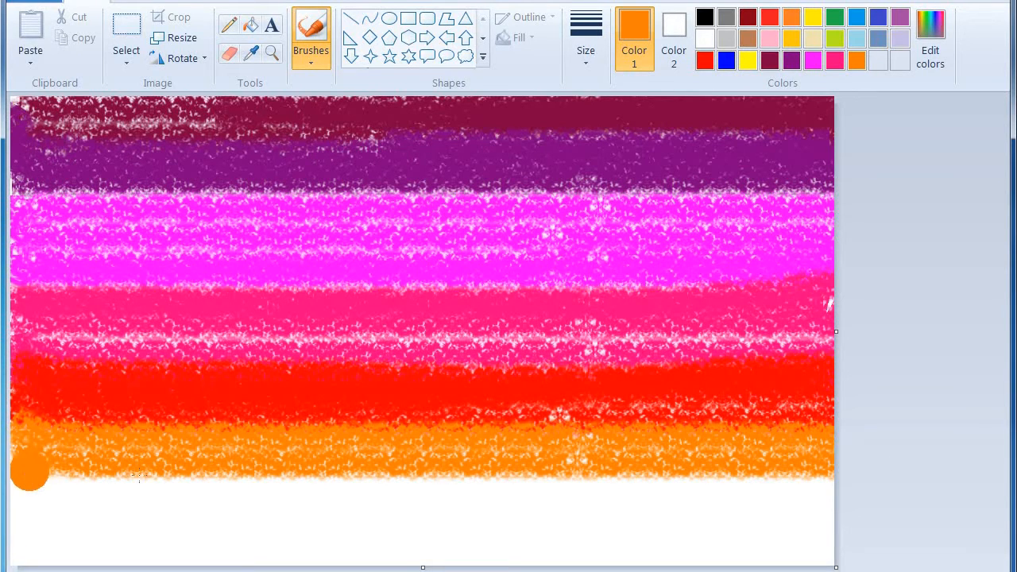
drag(29, 477, 1013, 475)
Step: Brush a full-width yellow band below the orange one, filling the white gap toward the canvas's right side
click(756, 62)
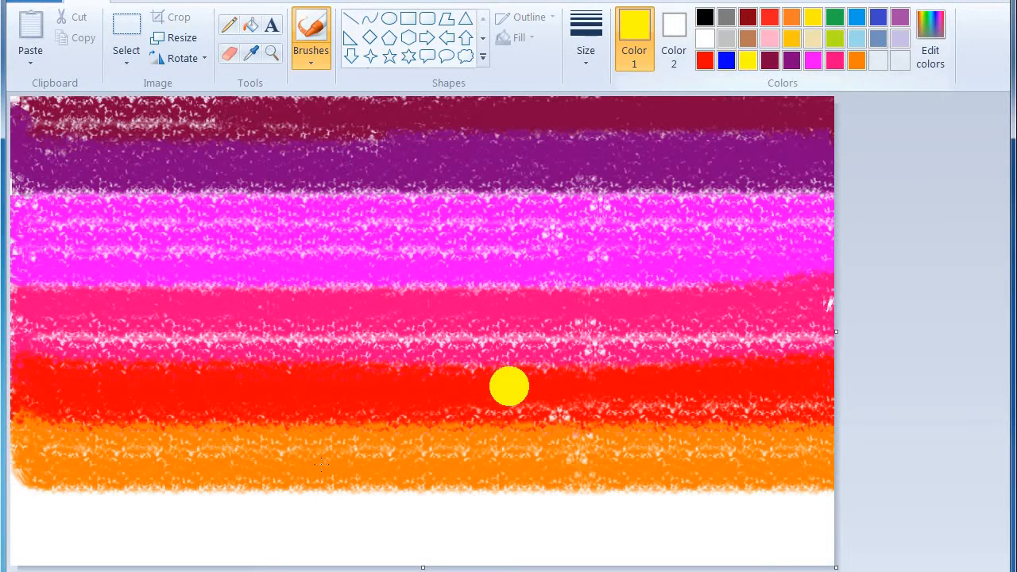
mouse_move(23, 503)
mouse_down()
mouse_move(474, 506)
mouse_move(956, 454)
mouse_up()
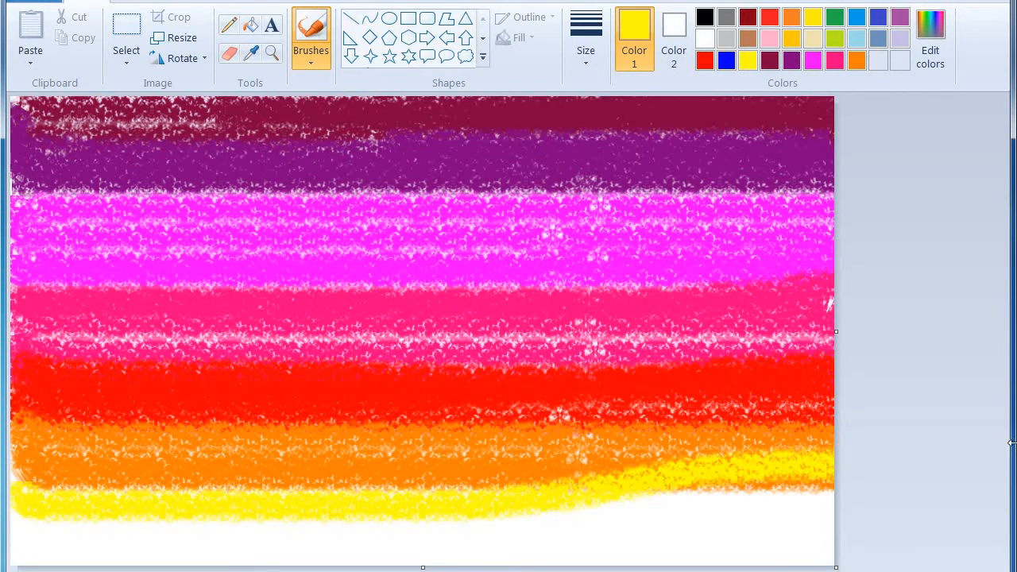
drag(28, 490, 451, 535)
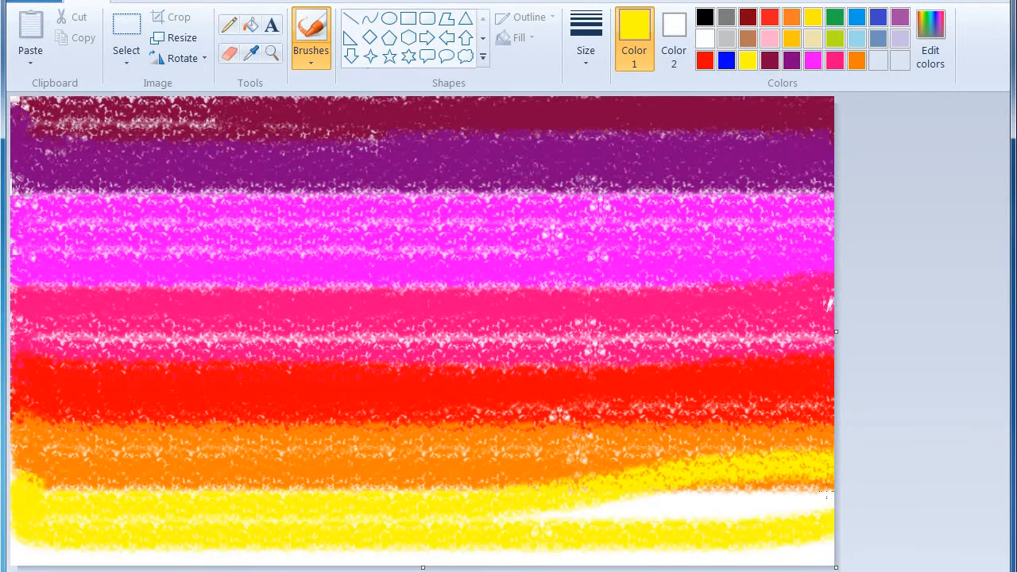
mouse_move(350, 519)
mouse_down()
mouse_move(502, 523)
mouse_move(851, 465)
mouse_up()
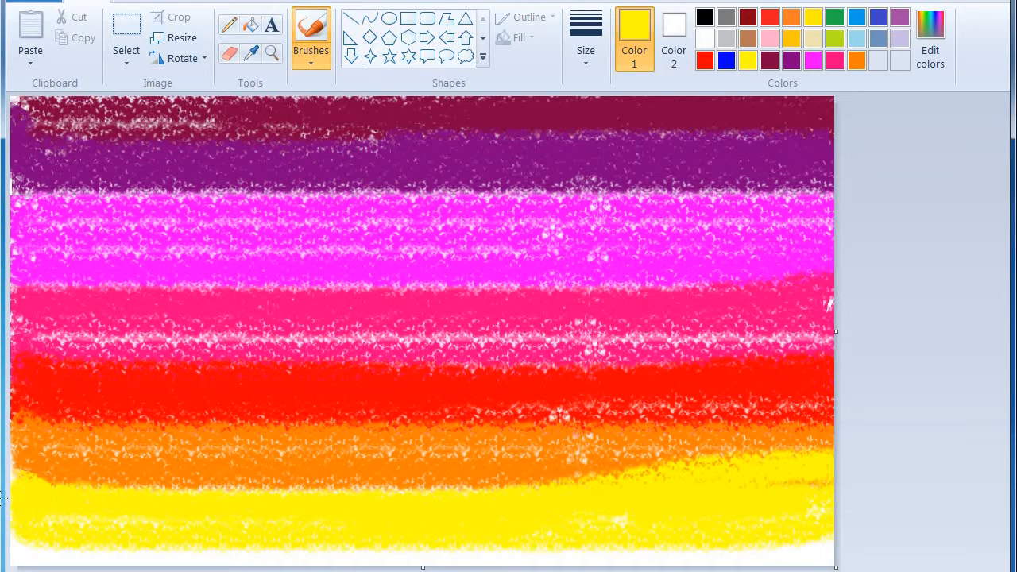
Step: Copy the image's vertical size in pixels, then resize the height to 6 pixels without maintaining the aspect ratio
click(178, 39)
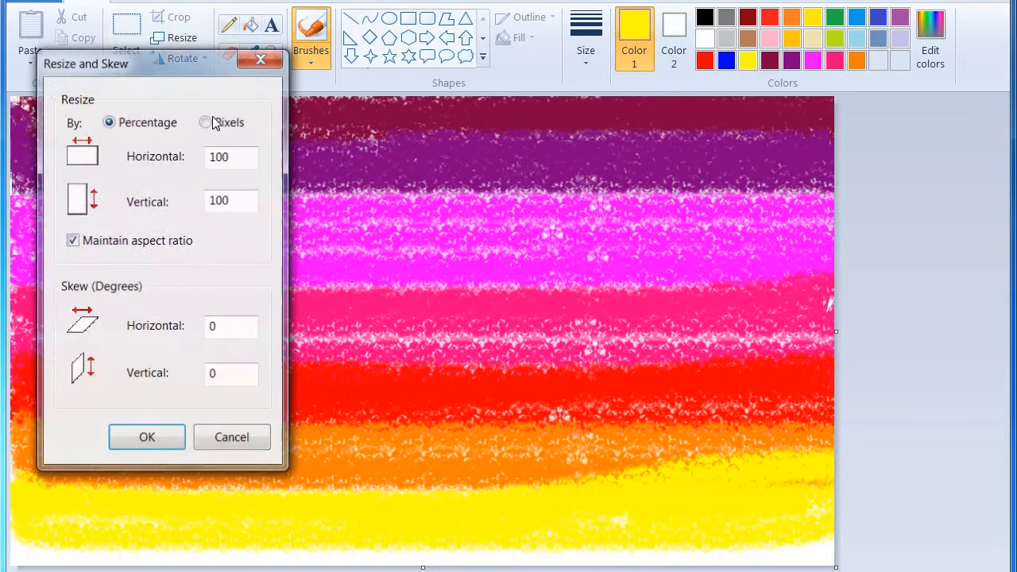
click(206, 121)
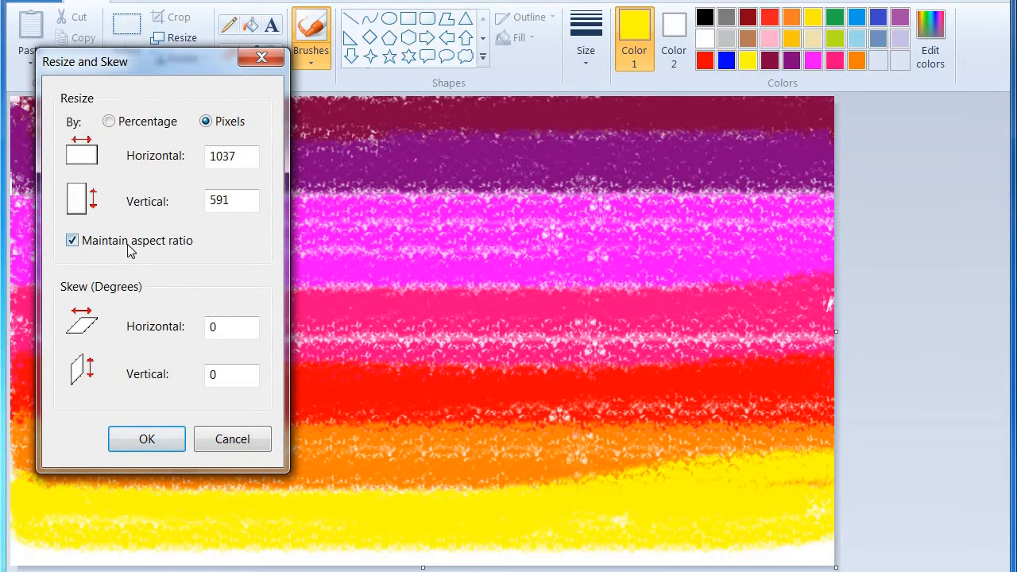
double_click(237, 201)
right_click(236, 200)
click(272, 259)
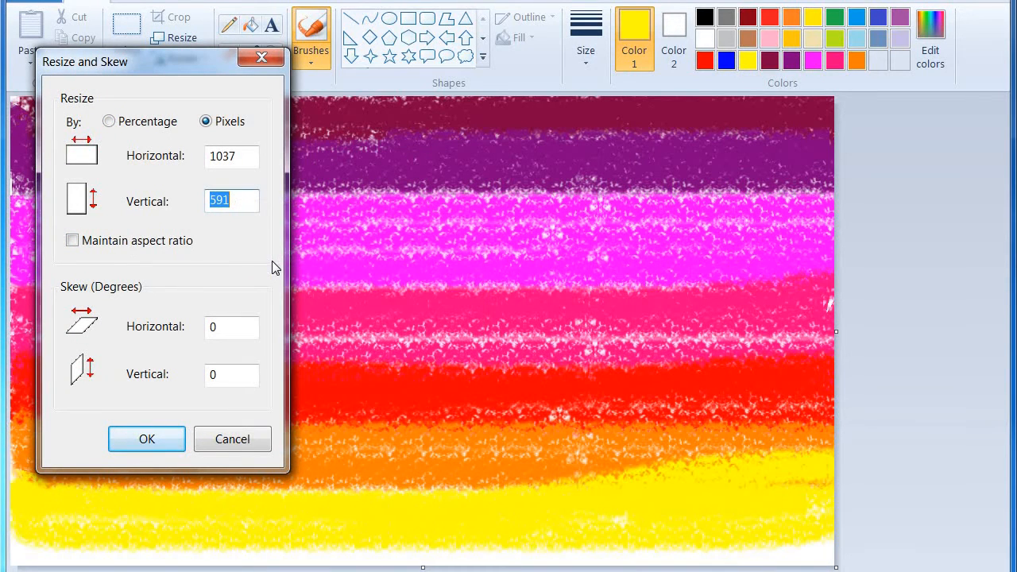
text(6)
key(Return)
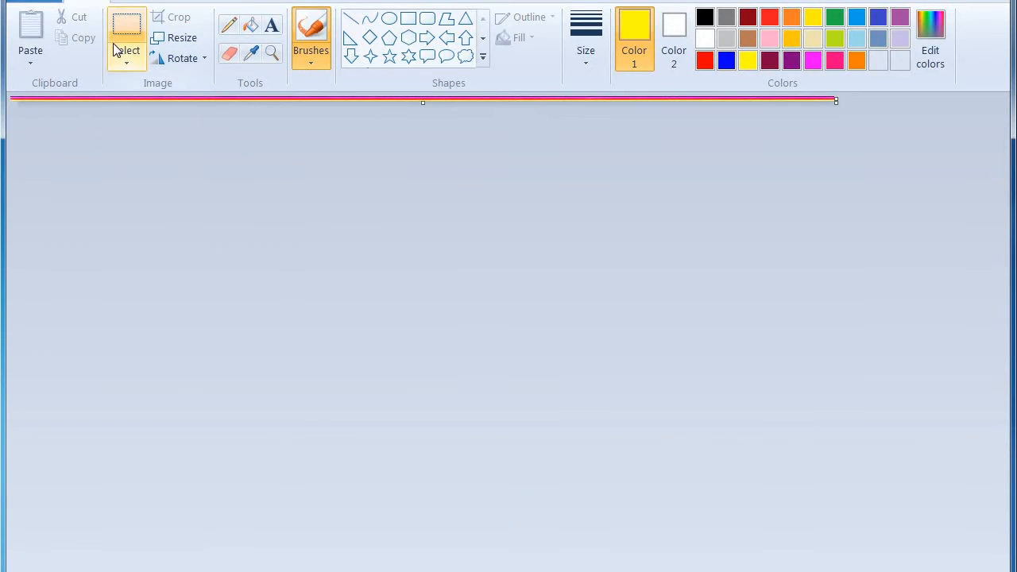
Step: Resize the image height to the copied 591 pixels without maintaining the aspect ratio, stretching the bands into a gradient
click(166, 38)
click(209, 121)
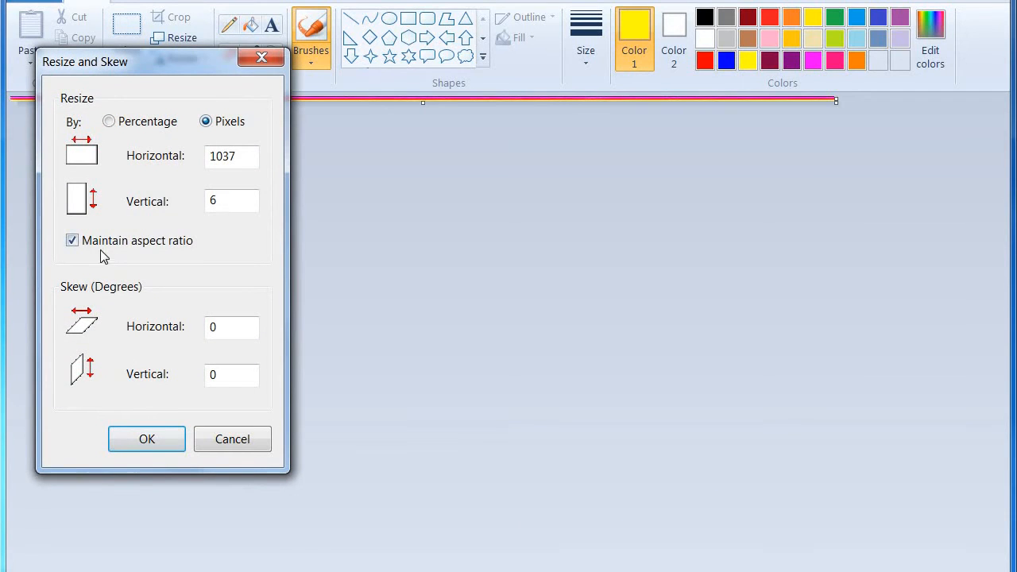
right_click(211, 201)
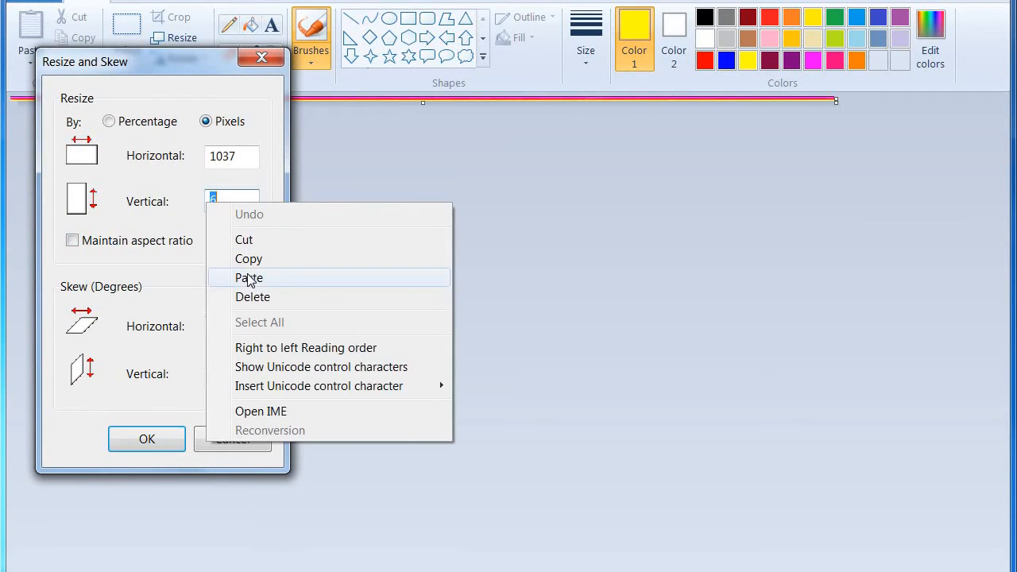
click(245, 275)
click(149, 445)
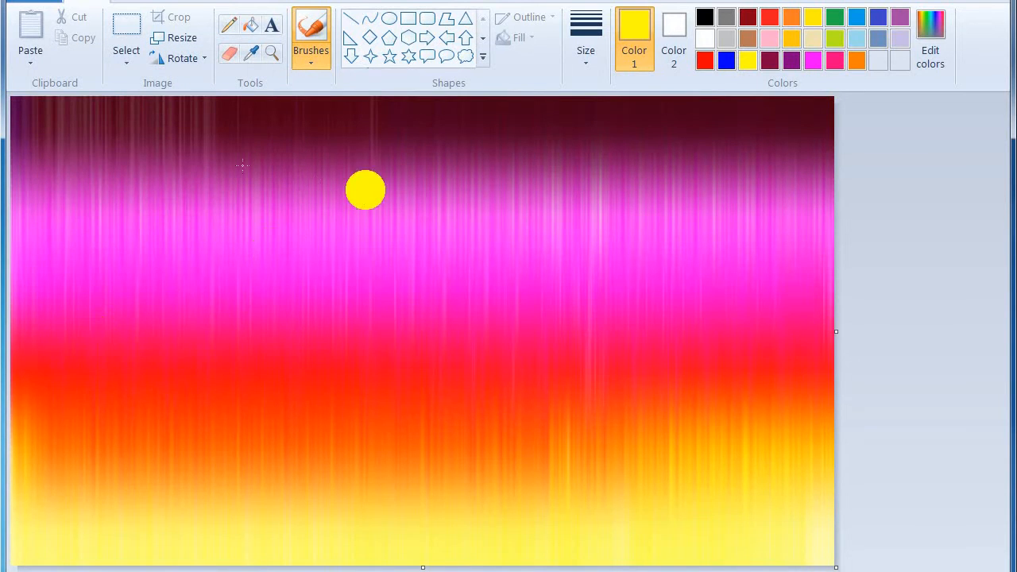
Step: Select and copy the whole image, and squash the selection vertically to about the upper two-thirds of the canvas
click(110, 54)
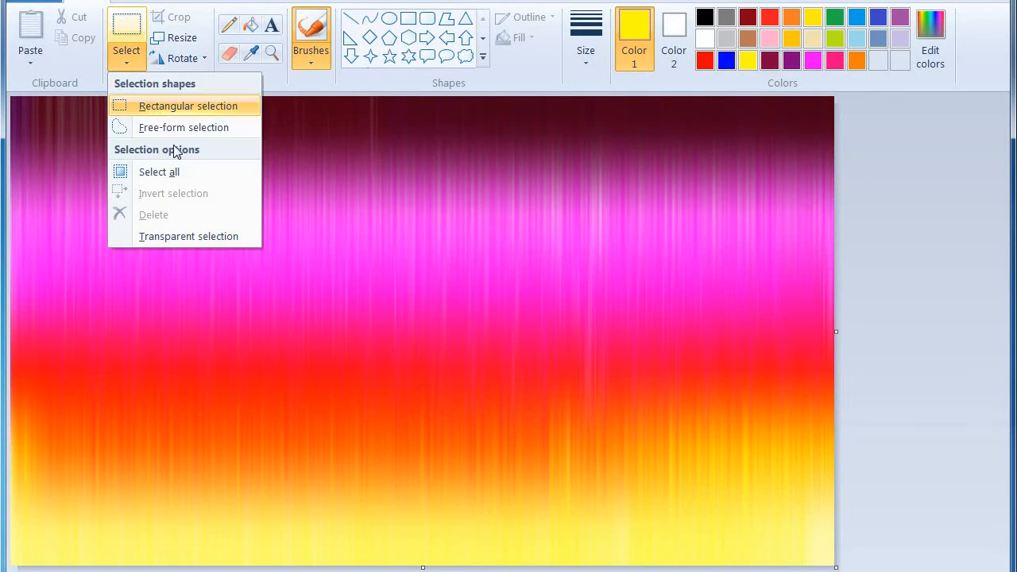
click(182, 170)
right_click(207, 182)
click(241, 223)
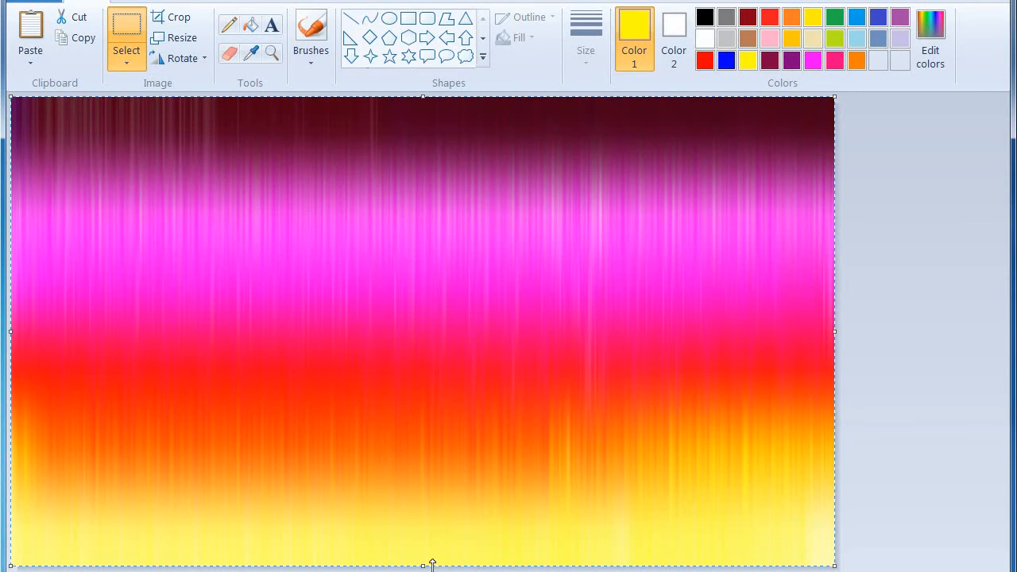
drag(432, 564, 411, 412)
Step: Paste the copied gradient and squash it vertically into the white strip below the first gradient
right_click(405, 292)
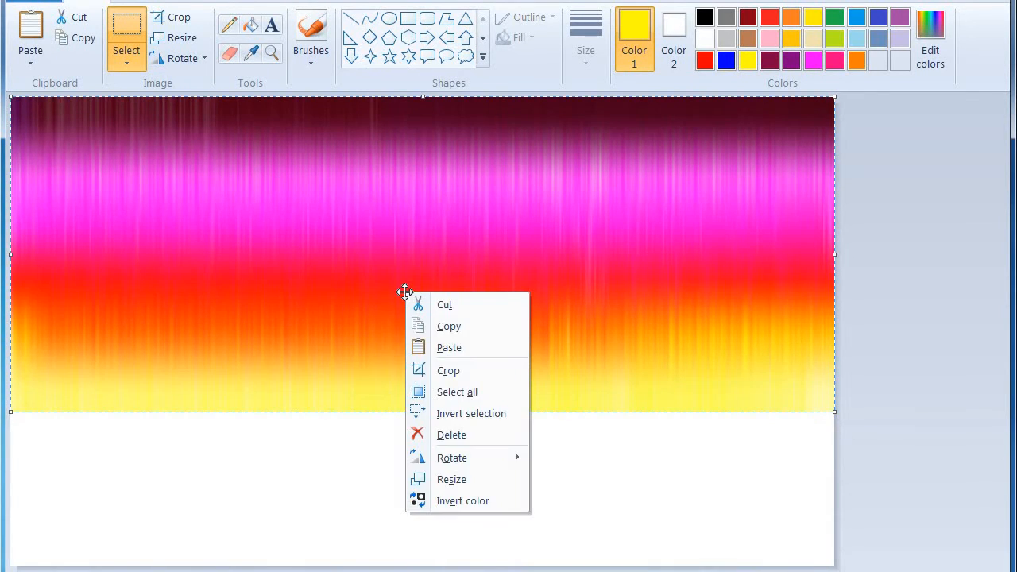
click(442, 348)
right_click(422, 299)
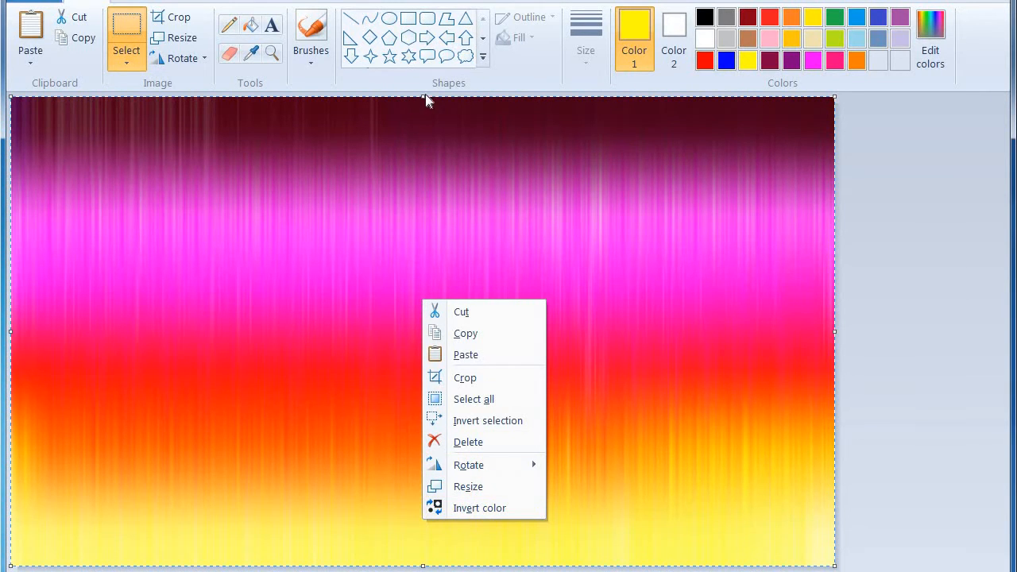
drag(425, 100, 421, 412)
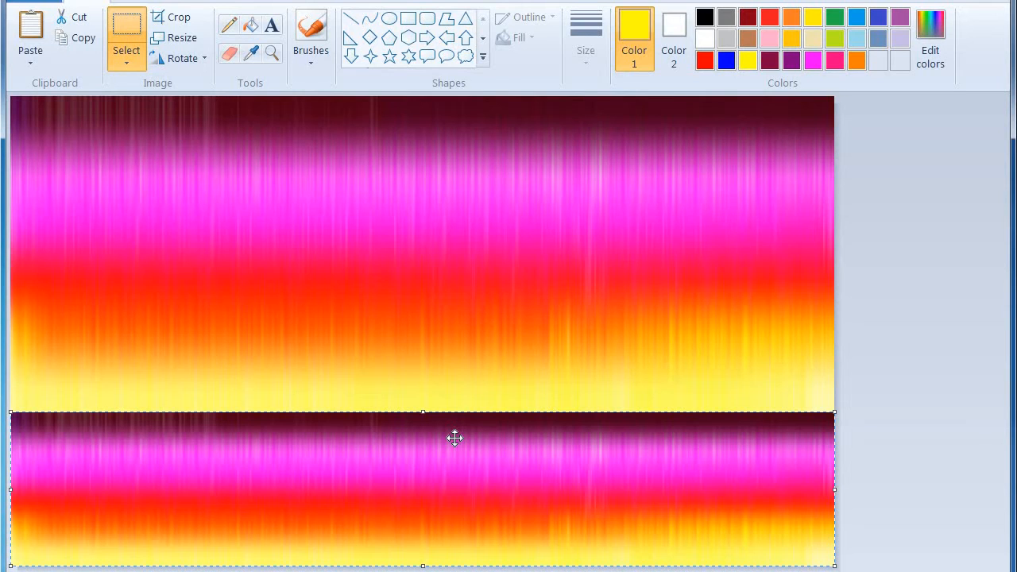
Step: Set Color 2 to yellow with a solid fill and draw an ellipse in the middle of the upper gradient
click(389, 20)
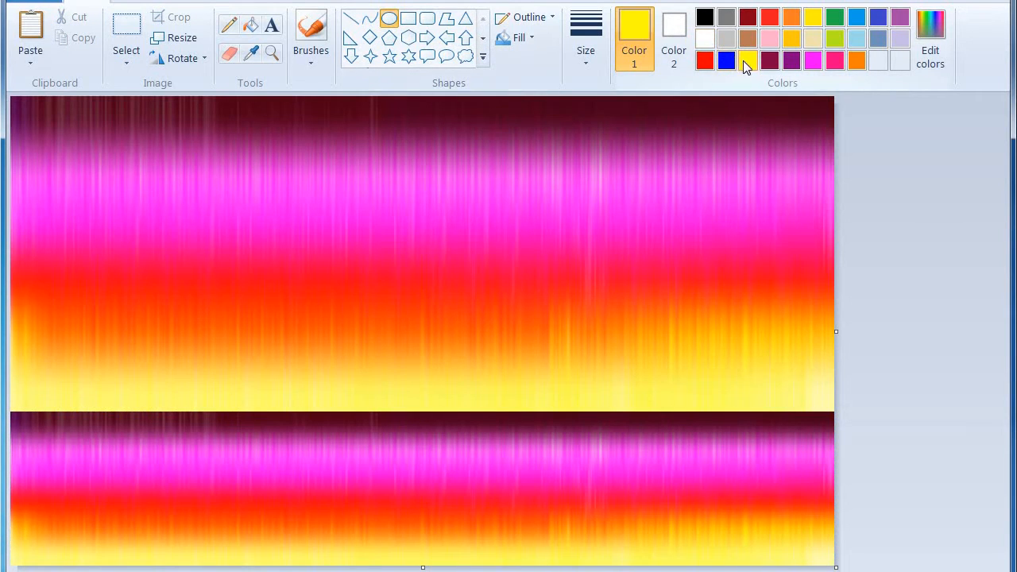
click(685, 35)
click(753, 61)
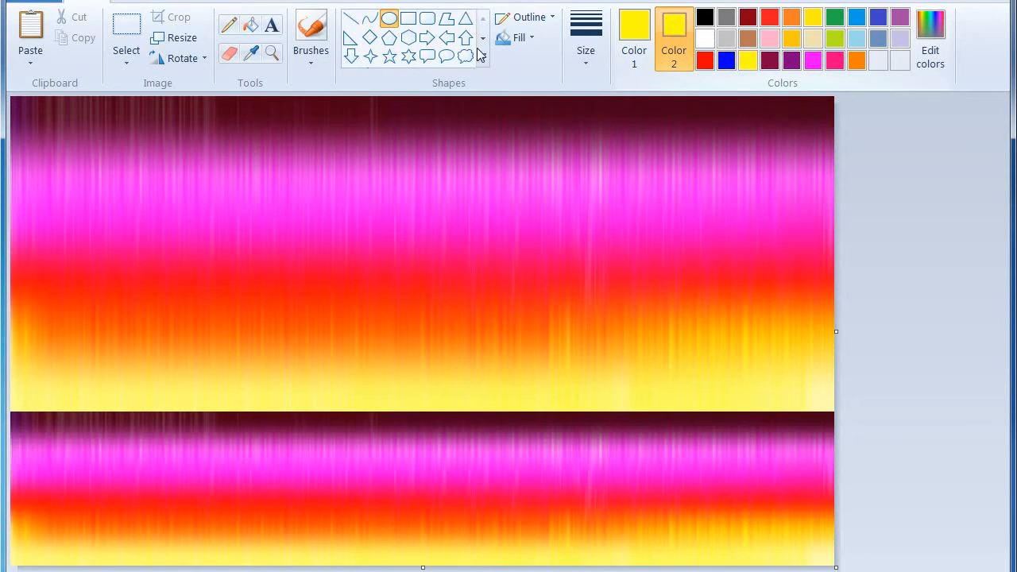
click(515, 38)
click(519, 83)
drag(390, 188, 501, 294)
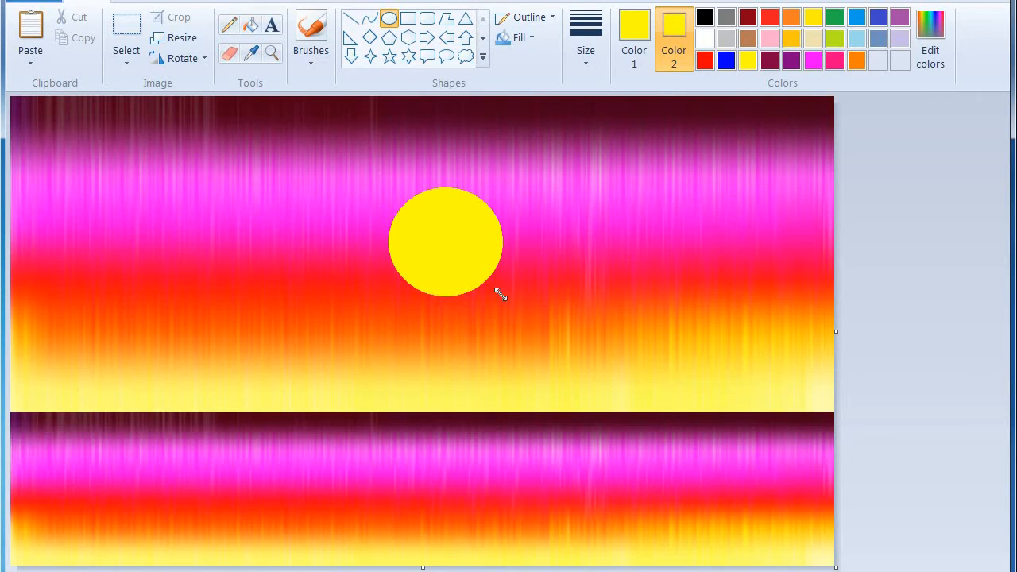
Step: Try white, red and blue as the ellipse's fill, return it to yellow, and move it down onto the horizon
click(706, 39)
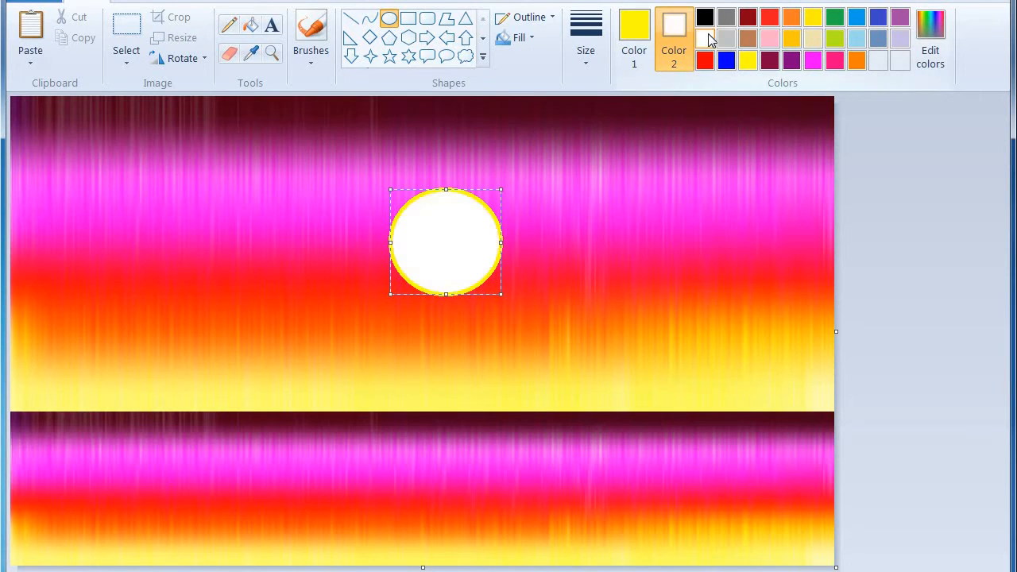
click(704, 61)
click(726, 61)
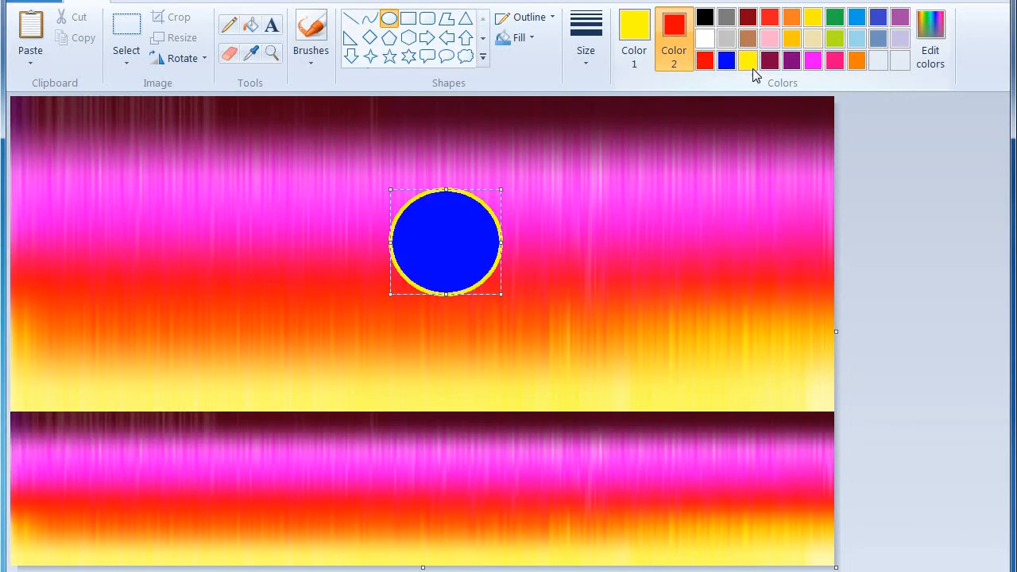
click(747, 63)
drag(465, 242, 447, 361)
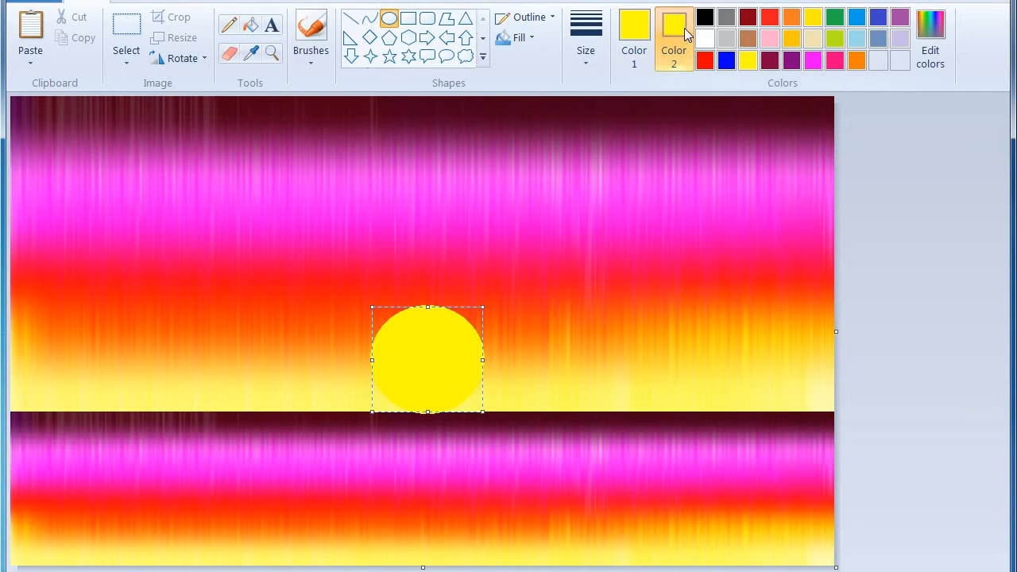
Step: Try a smaller ellipse outlined in the gradient's sampled pale yellow beside the sun, and undo both ellipses
click(251, 52)
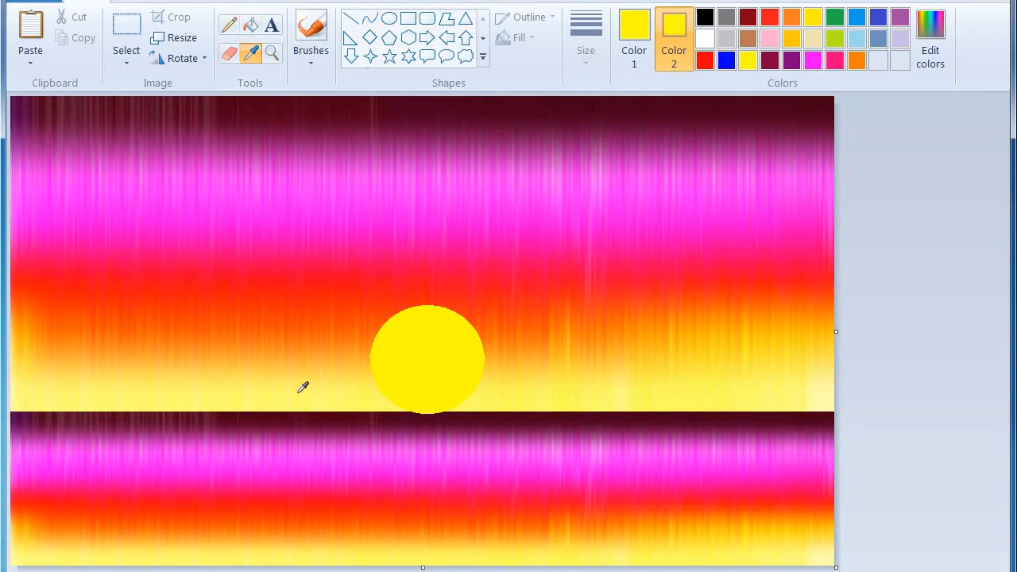
click(300, 395)
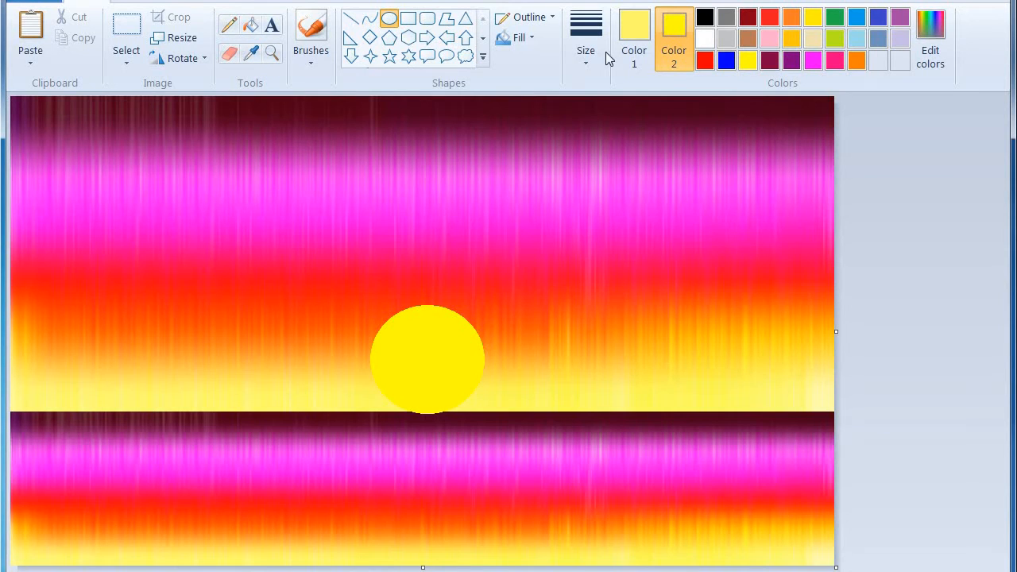
drag(484, 354, 557, 424)
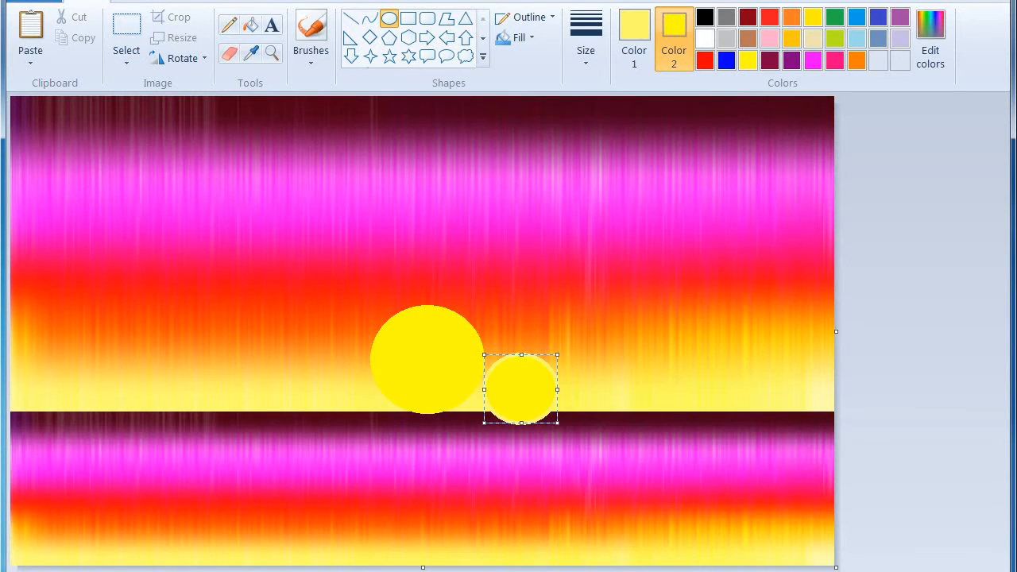
key(ctrl+z)
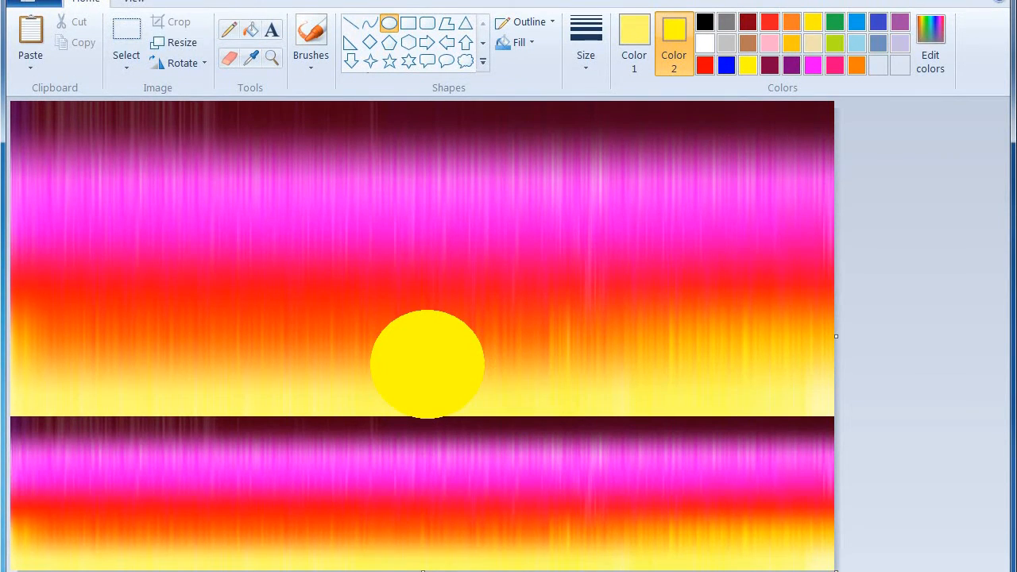
key(ctrl+z)
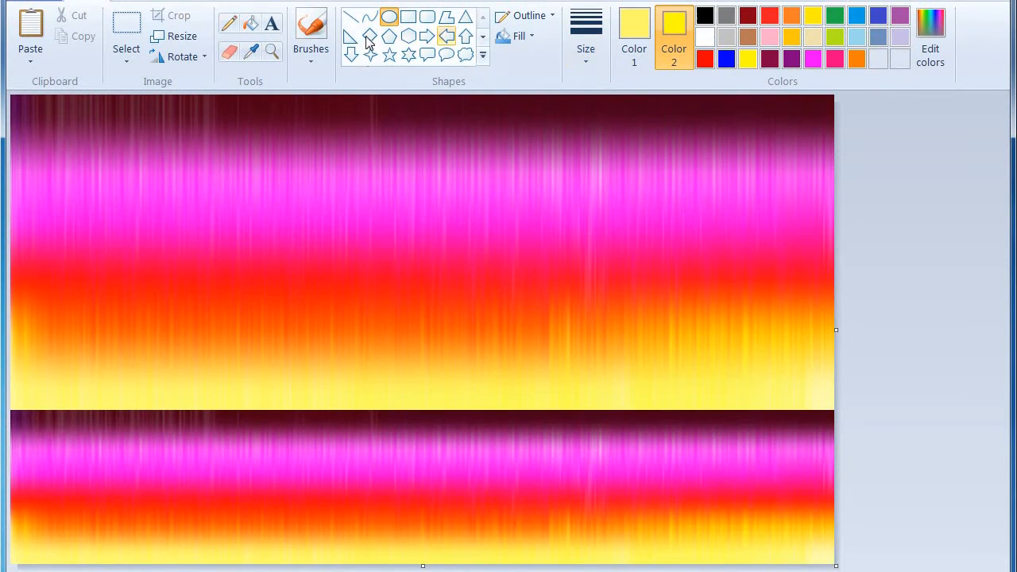
Step: Sample the pale yellow above the horizon as Color 1 and draw a larger yellow-filled ellipse resting on the horizon
click(635, 47)
click(251, 53)
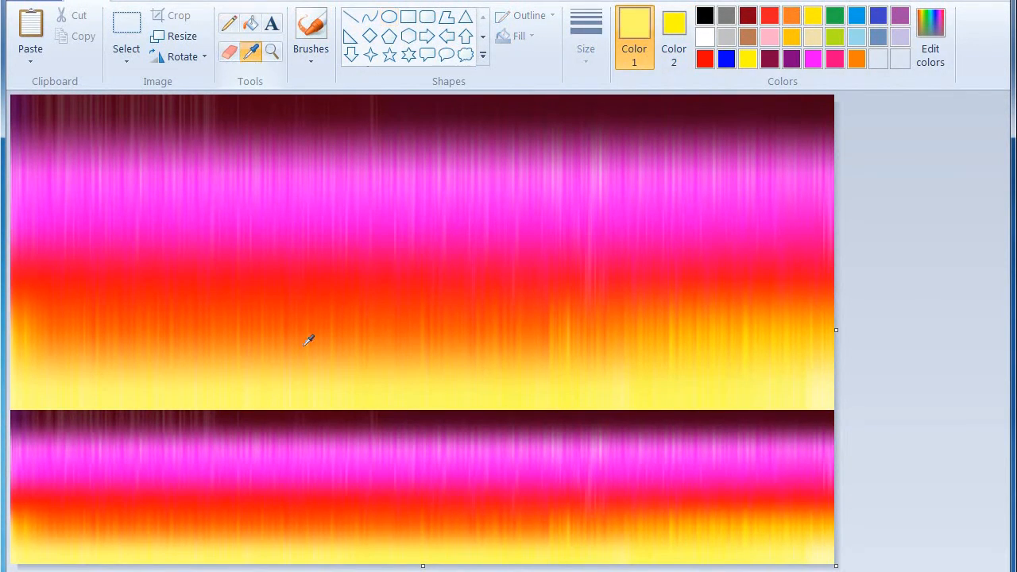
click(308, 404)
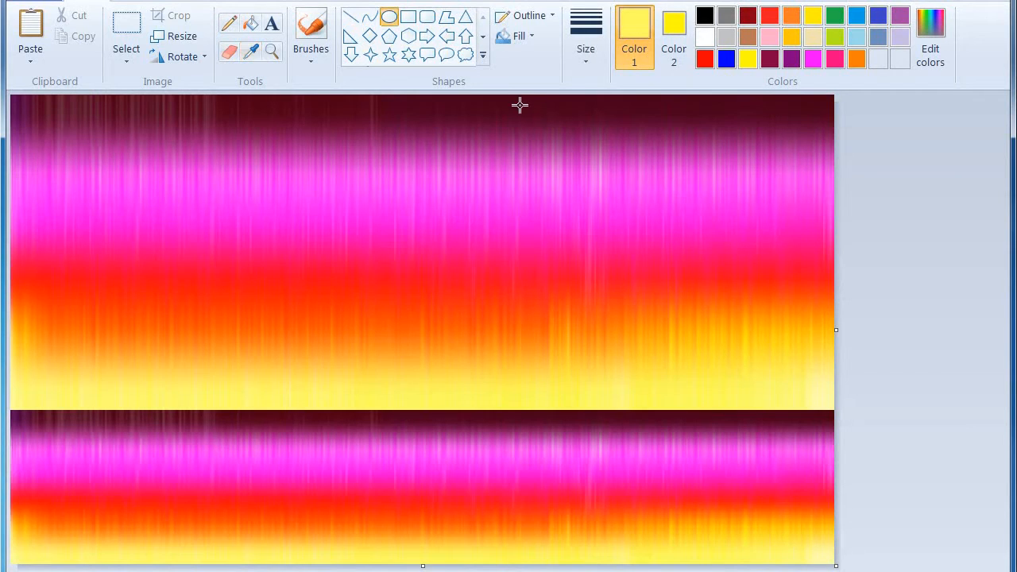
click(665, 41)
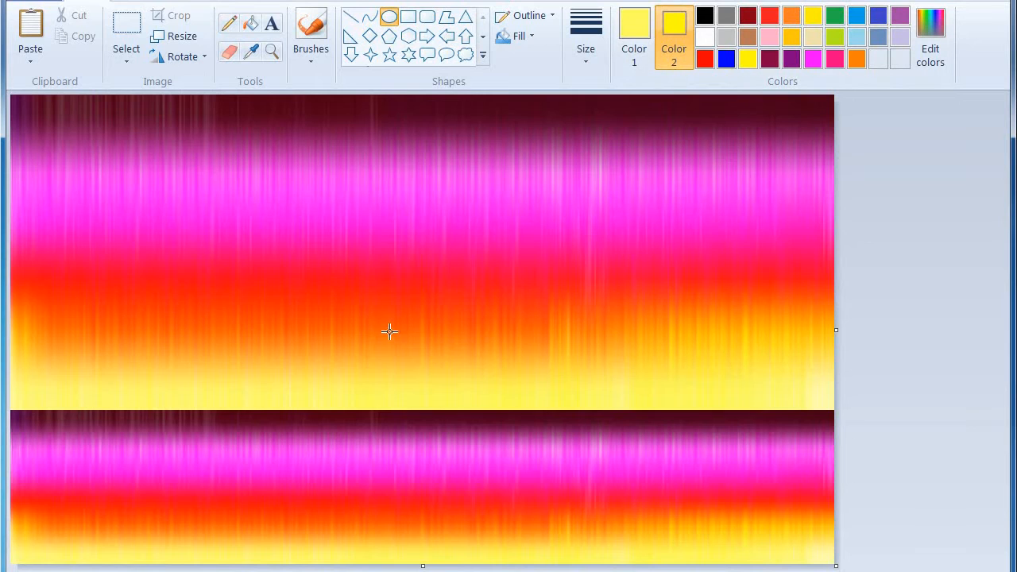
drag(358, 332, 481, 461)
drag(429, 419, 502, 347)
Step: Remove the ellipse's outline, shrink it slightly from its upper corner, and deselect it
click(515, 36)
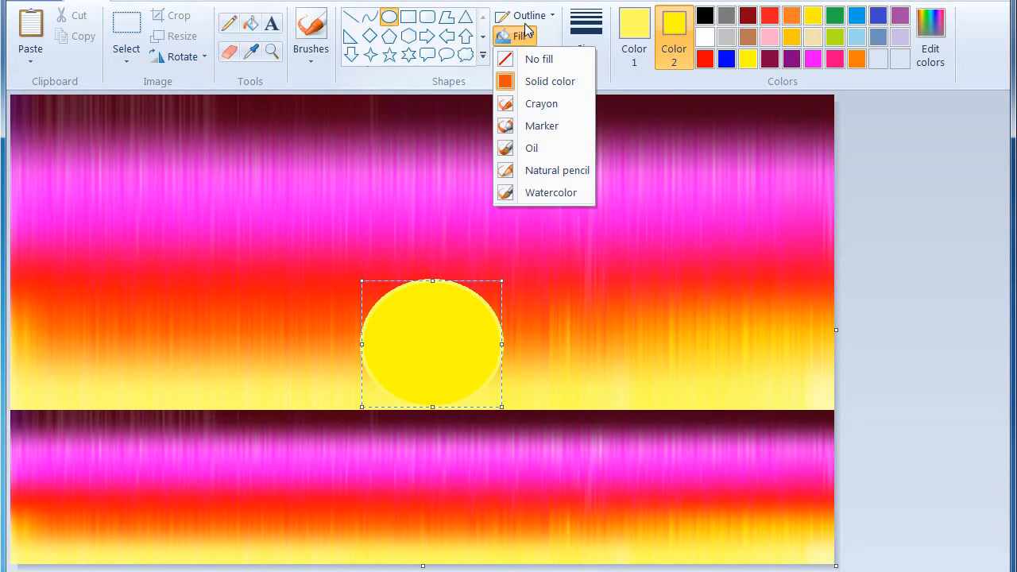
click(527, 16)
click(537, 40)
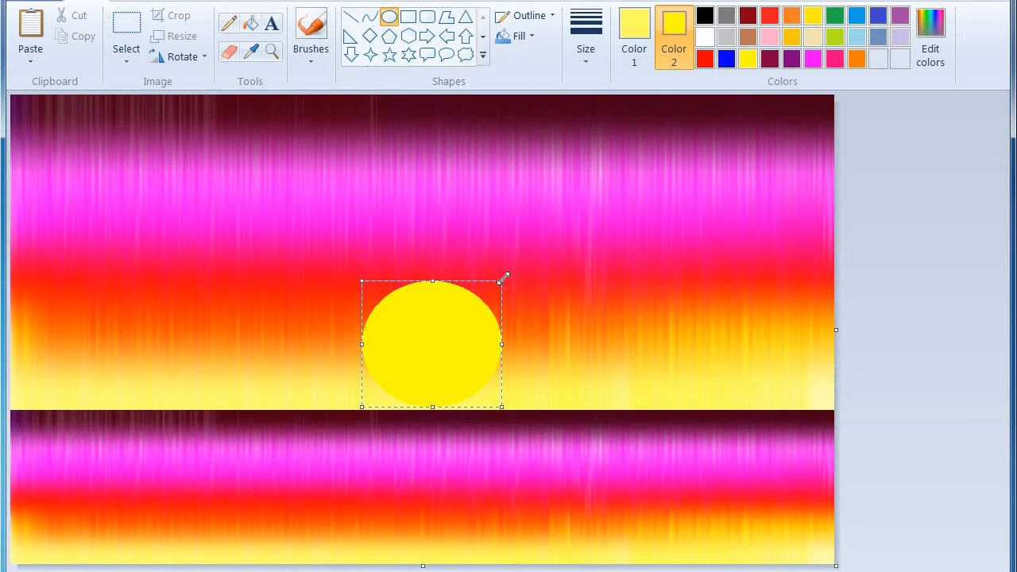
mouse_move(503, 278)
mouse_down()
mouse_move(500, 286)
mouse_move(495, 250)
mouse_move(516, 245)
mouse_move(522, 252)
mouse_move(500, 282)
mouse_up()
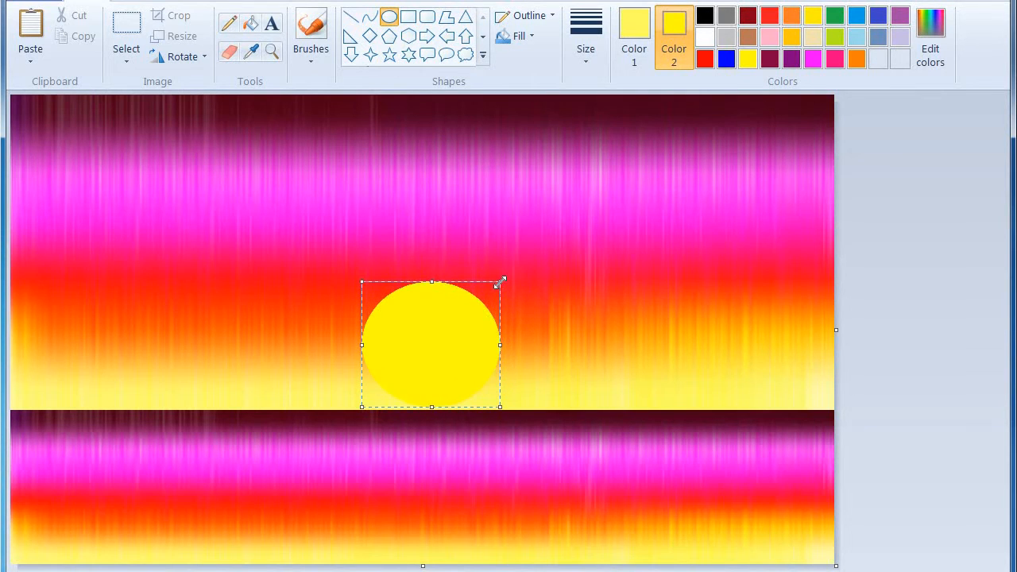
click(921, 294)
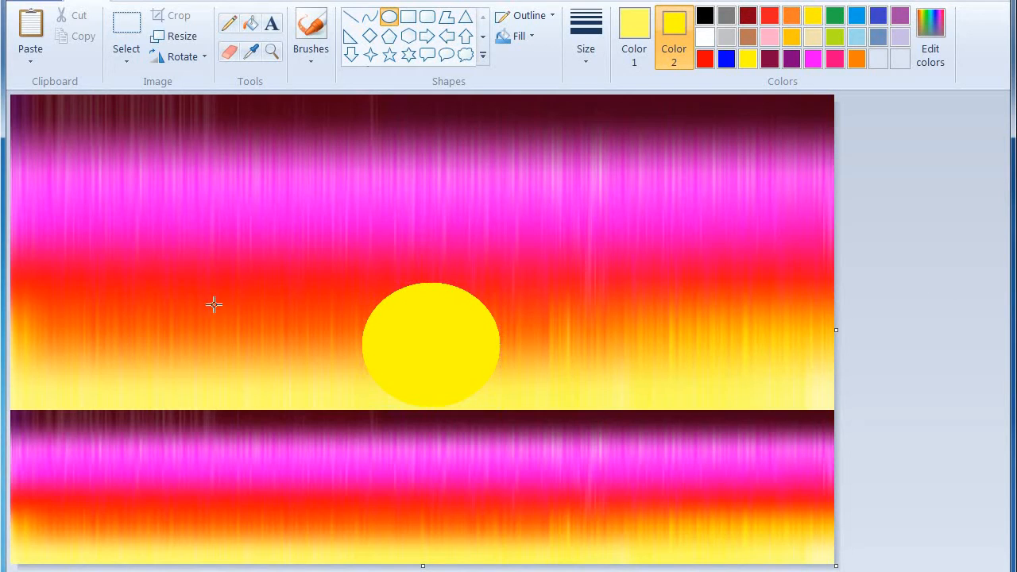
Step: Set Color 1 to black with a thinner brush and paint a bushy tree silhouette sloping down from the horizon's left end
click(308, 37)
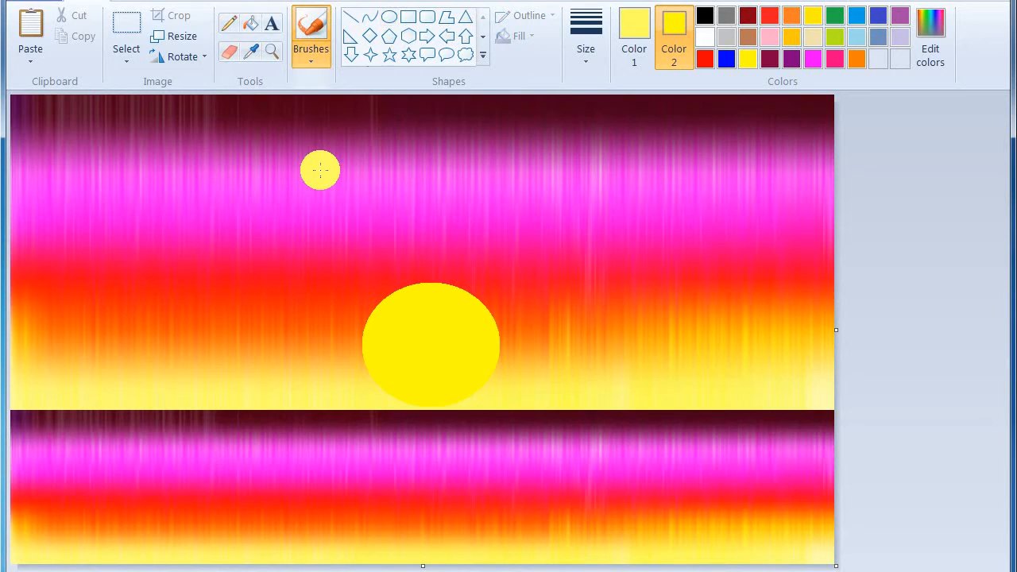
click(635, 29)
click(702, 17)
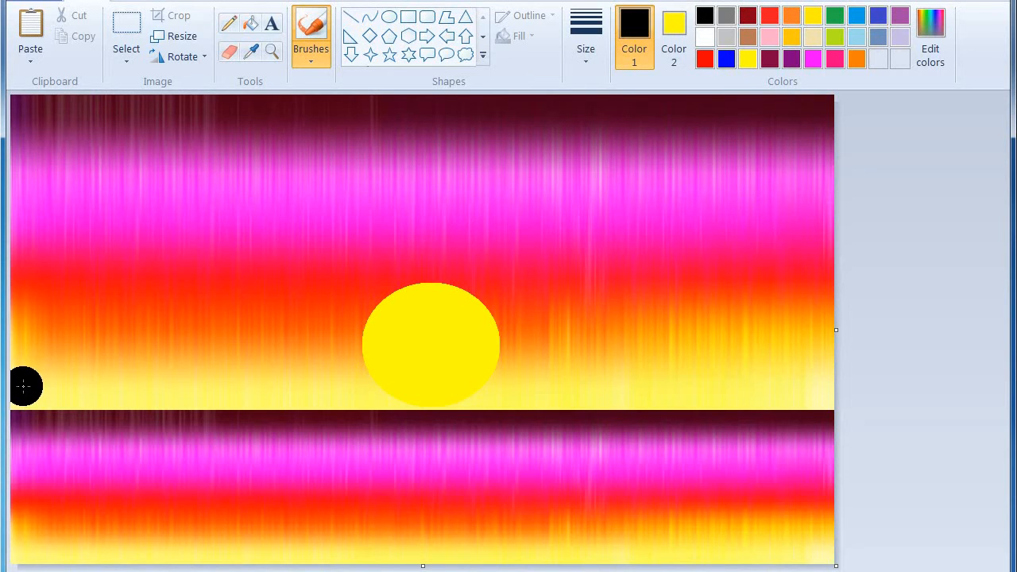
click(602, 37)
click(611, 165)
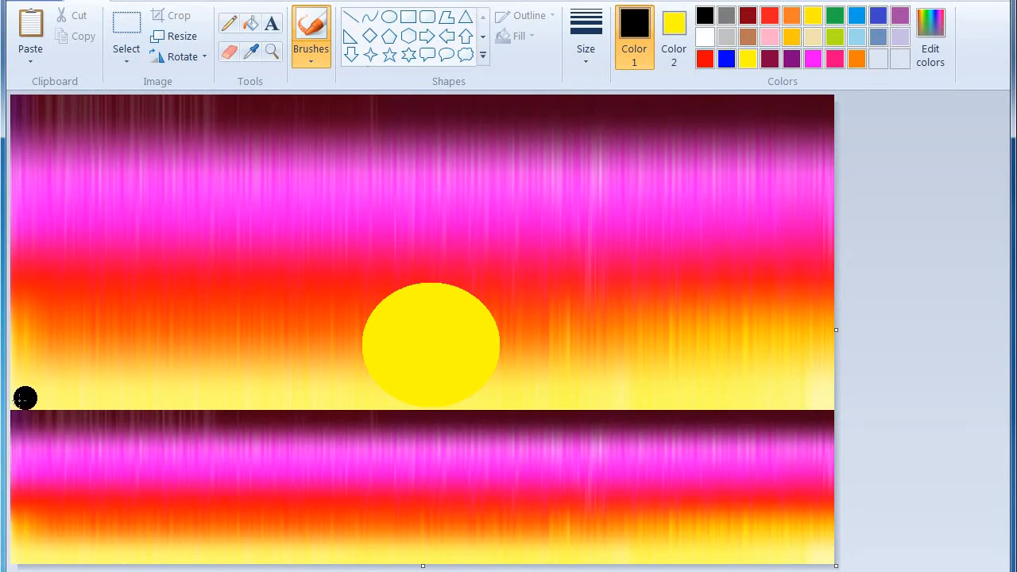
mouse_move(18, 399)
mouse_down()
mouse_move(9, 394)
mouse_move(19, 374)
mouse_move(32, 397)
mouse_move(60, 404)
mouse_move(279, 397)
mouse_move(68, 393)
mouse_move(15, 374)
mouse_move(12, 353)
mouse_move(28, 346)
mouse_move(32, 362)
mouse_move(44, 340)
mouse_move(35, 382)
mouse_move(127, 383)
mouse_move(57, 367)
mouse_move(137, 389)
mouse_move(131, 374)
mouse_move(186, 400)
mouse_up()
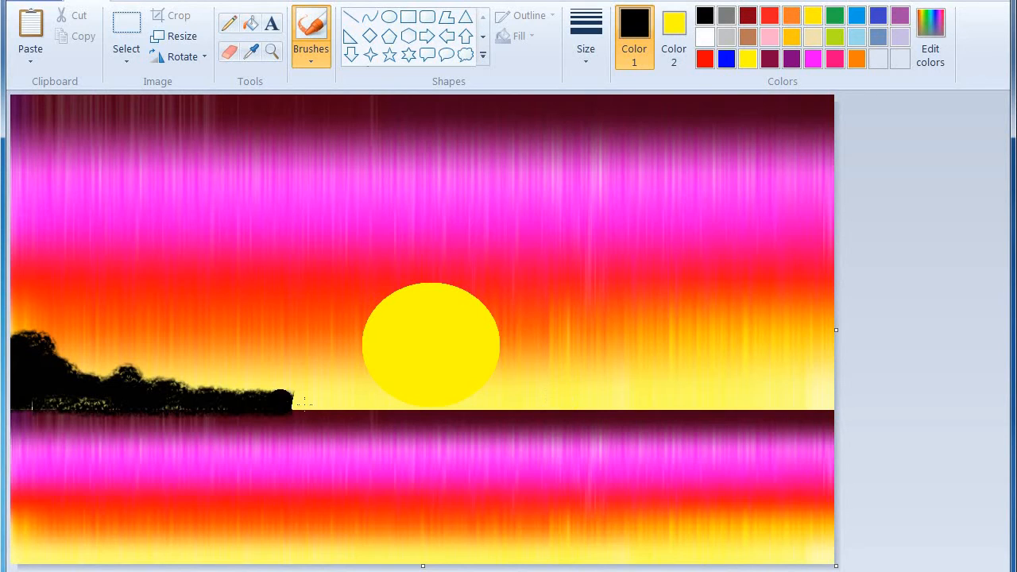
Step: Extend the black treeline along the horizon to the canvas's right edge, brushing over it to fill the gaps
drag(286, 400, 854, 396)
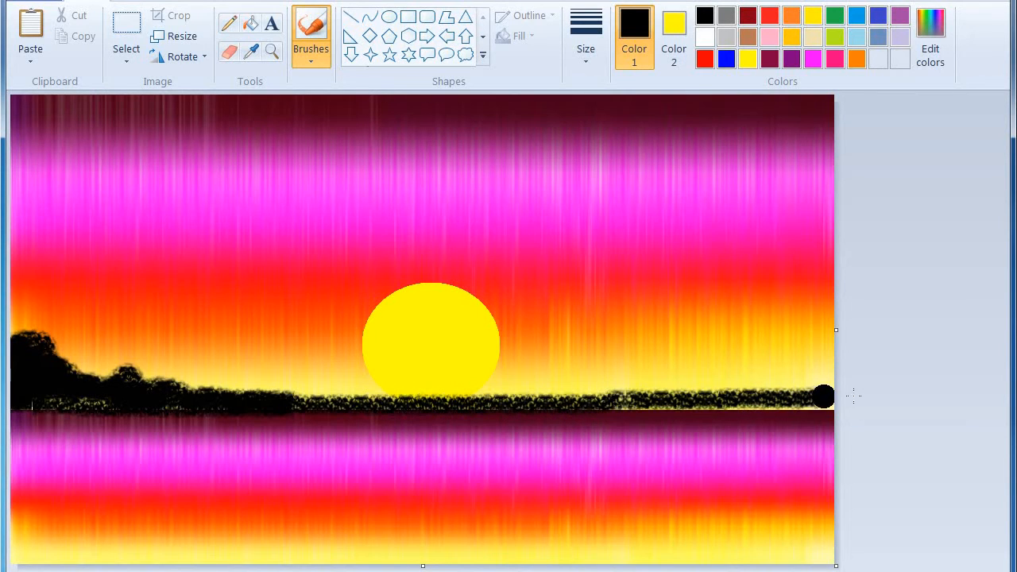
drag(605, 403, 868, 408)
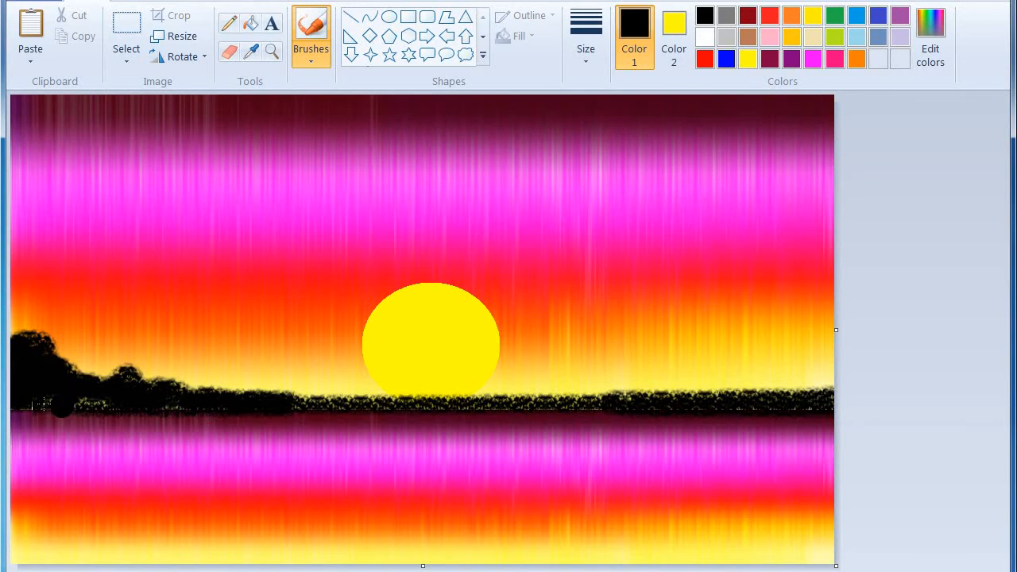
drag(24, 408, 141, 403)
drag(266, 403, 835, 390)
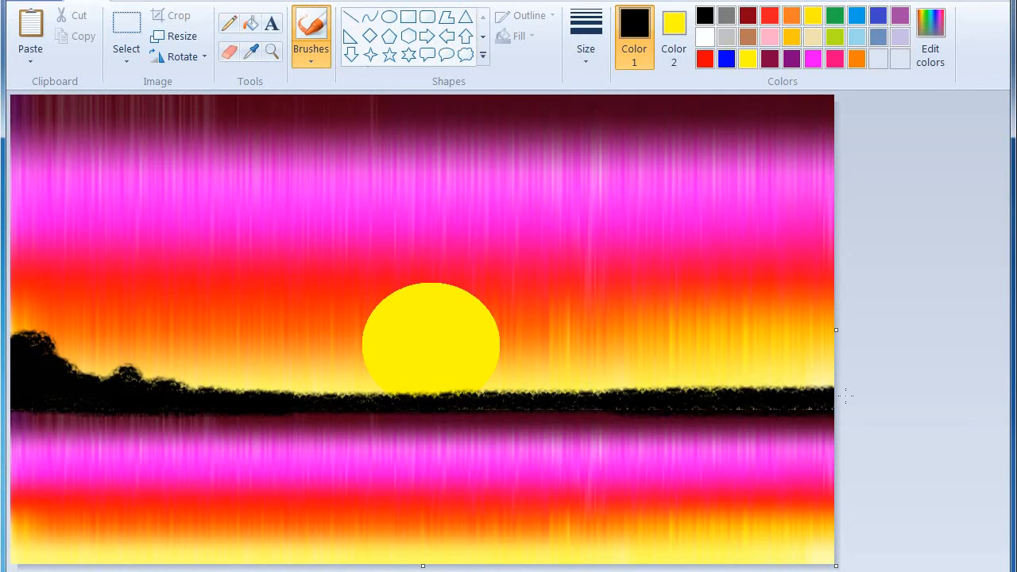
Step: Paint raised black tree clumps along the right half of the horizon, rising toward the canvas's right edge
mouse_move(580, 391)
mouse_down()
mouse_move(671, 387)
mouse_move(576, 393)
mouse_move(610, 394)
mouse_up()
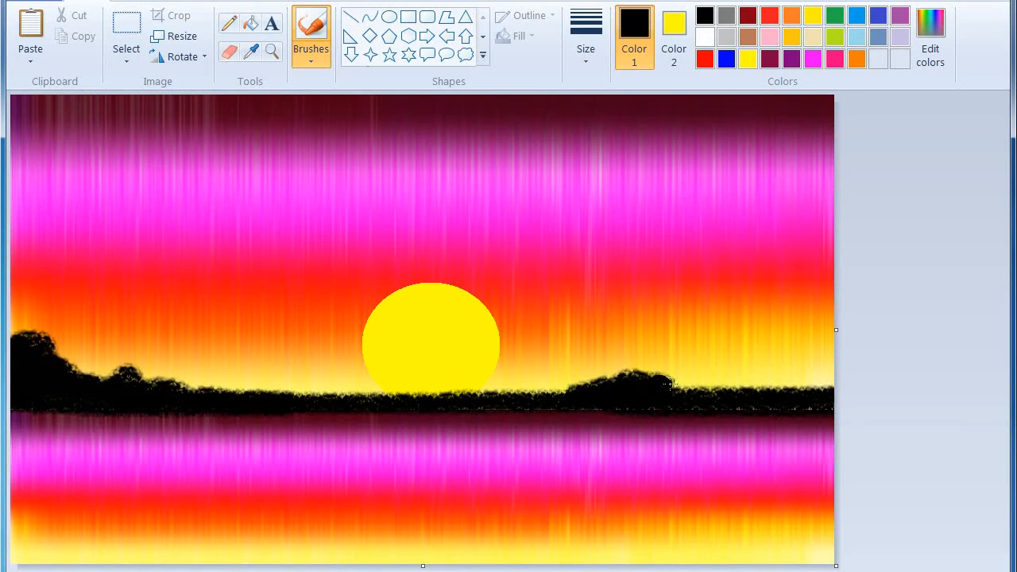
mouse_move(671, 384)
mouse_down()
mouse_move(761, 372)
mouse_move(746, 395)
mouse_move(787, 391)
mouse_move(780, 369)
mouse_move(789, 365)
mouse_move(799, 388)
mouse_move(837, 355)
mouse_move(844, 380)
mouse_move(830, 385)
mouse_move(830, 375)
mouse_move(807, 389)
mouse_up()
drag(685, 414, 498, 403)
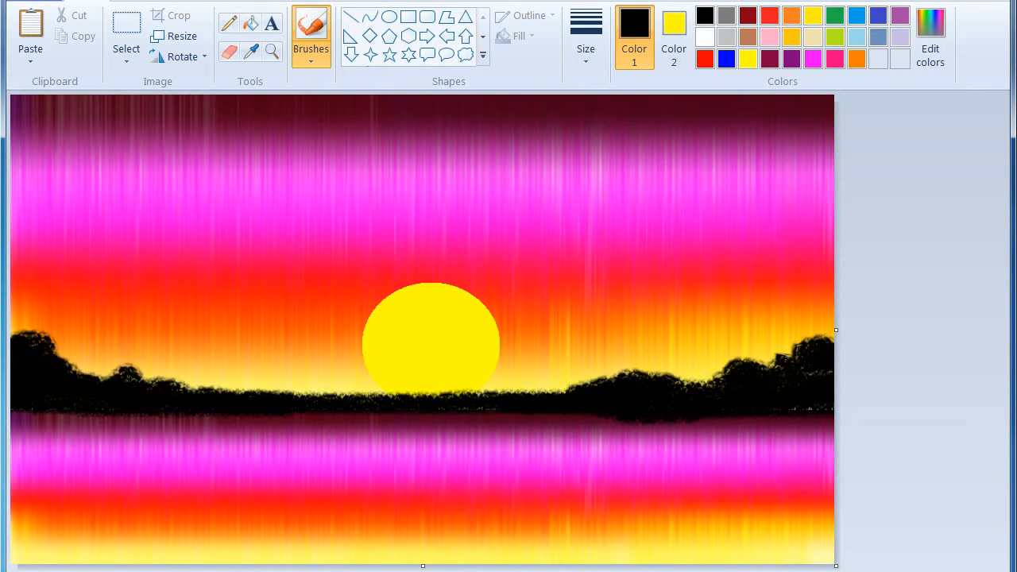
Step: Thicken and raise the black tree silhouettes at the left end of the horizon
drag(30, 407, 34, 393)
mouse_move(20, 342)
mouse_down()
mouse_move(18, 324)
mouse_move(18, 353)
mouse_up()
mouse_move(90, 387)
mouse_down()
mouse_move(86, 359)
mouse_move(60, 359)
mouse_up()
mouse_move(147, 393)
mouse_down()
mouse_move(211, 388)
mouse_move(93, 383)
mouse_up()
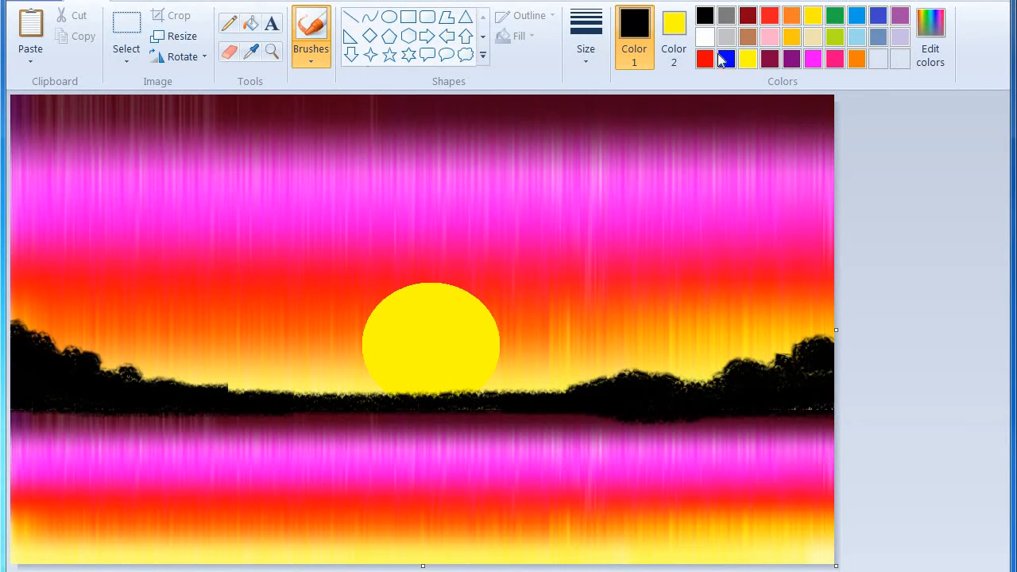
Step: Draw a yellow ellipse below the horizon under the sun as its reflection, filled with the Natural pencil texture
click(748, 60)
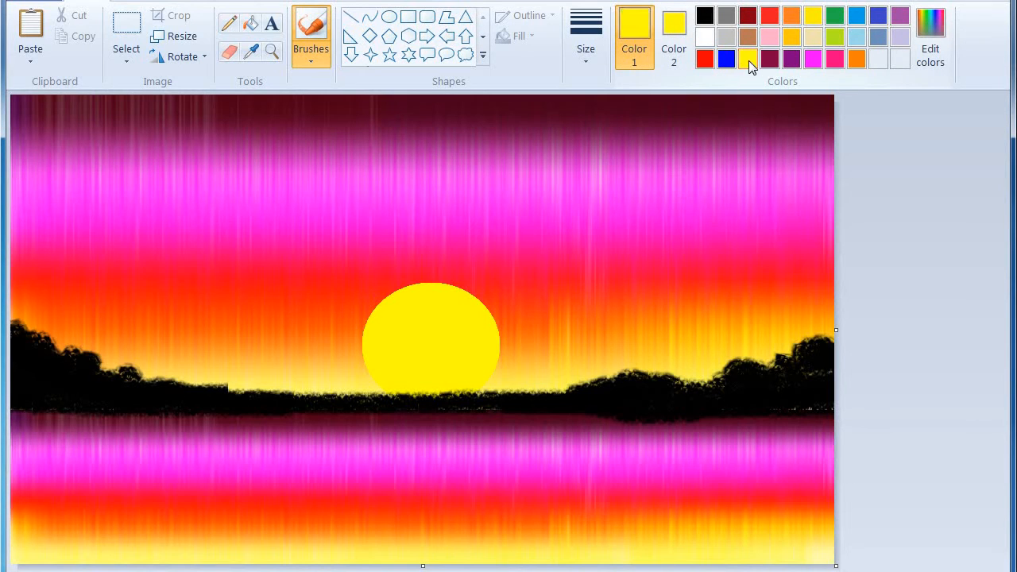
click(389, 16)
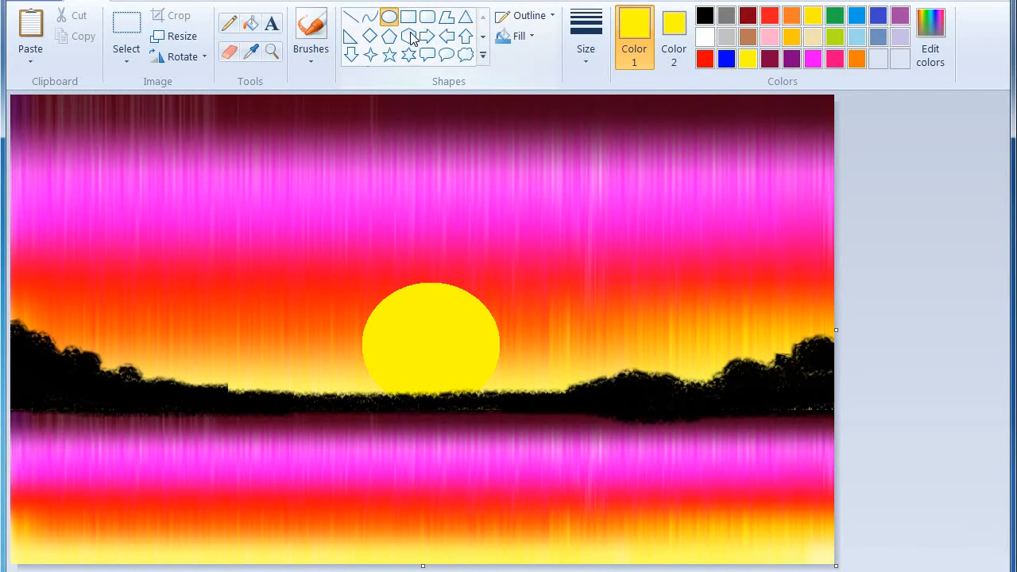
drag(401, 437, 529, 559)
mouse_move(465, 521)
mouse_down()
mouse_move(436, 507)
mouse_move(454, 561)
mouse_up()
click(519, 36)
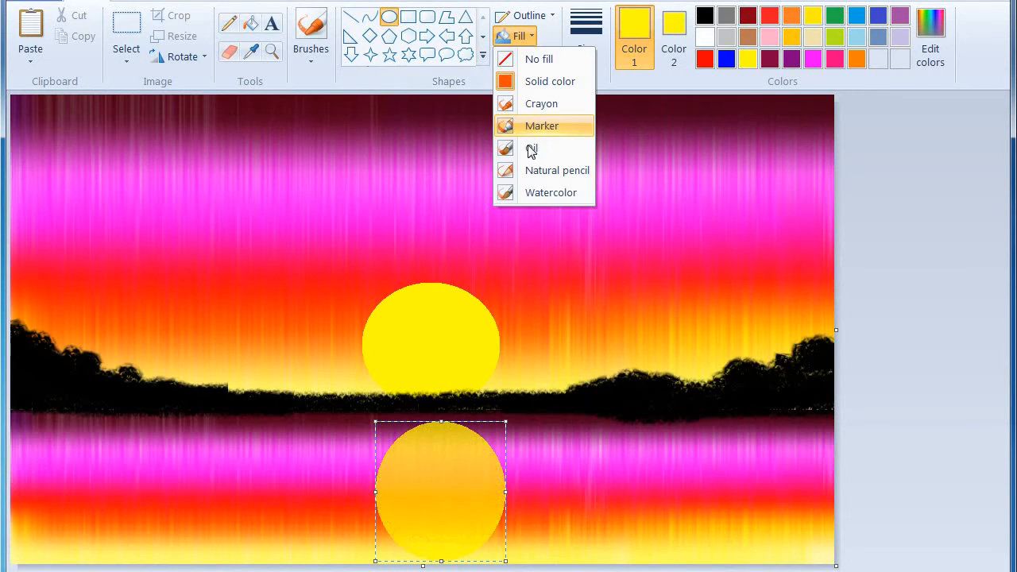
click(537, 171)
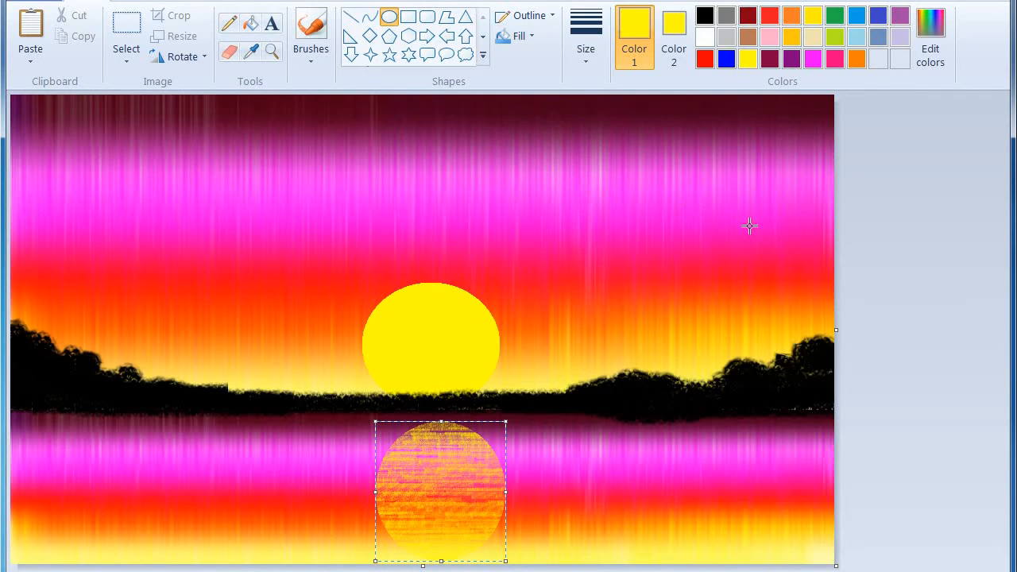
click(874, 244)
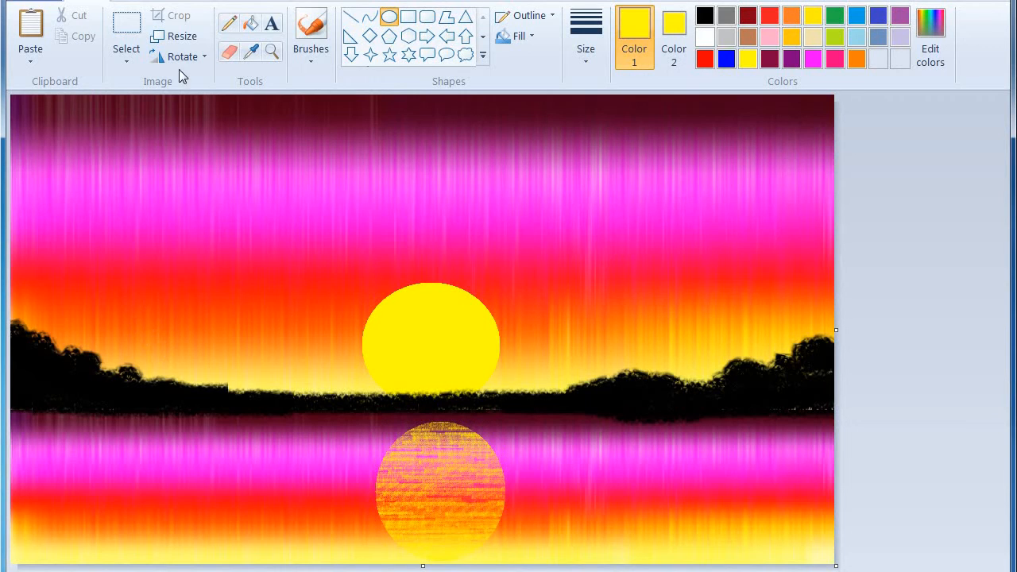
Step: Set both colors to black and draw a solid-filled rectangle rising from the treeline at the horizon's left end as a tower body
click(408, 17)
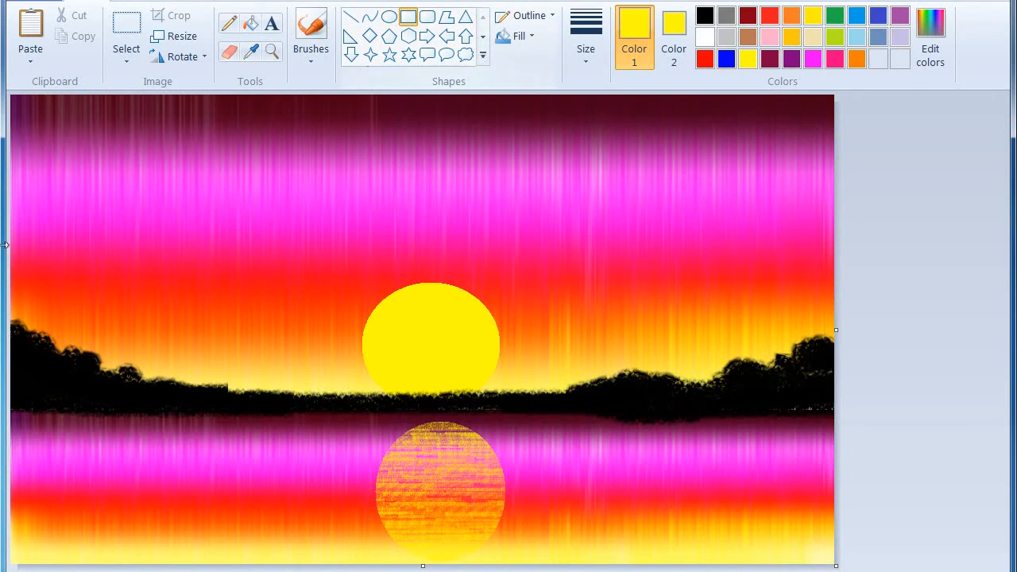
click(705, 16)
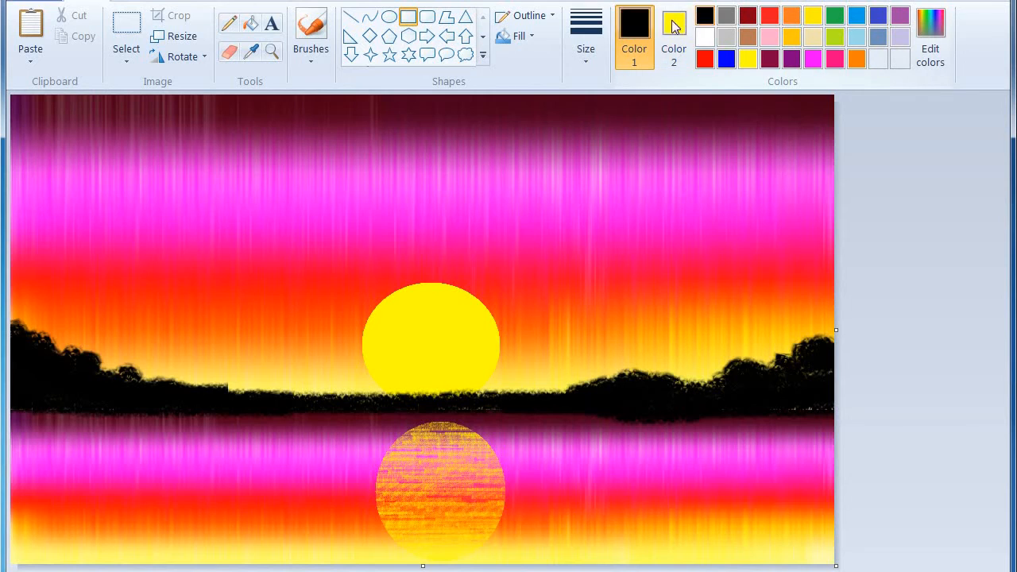
click(674, 26)
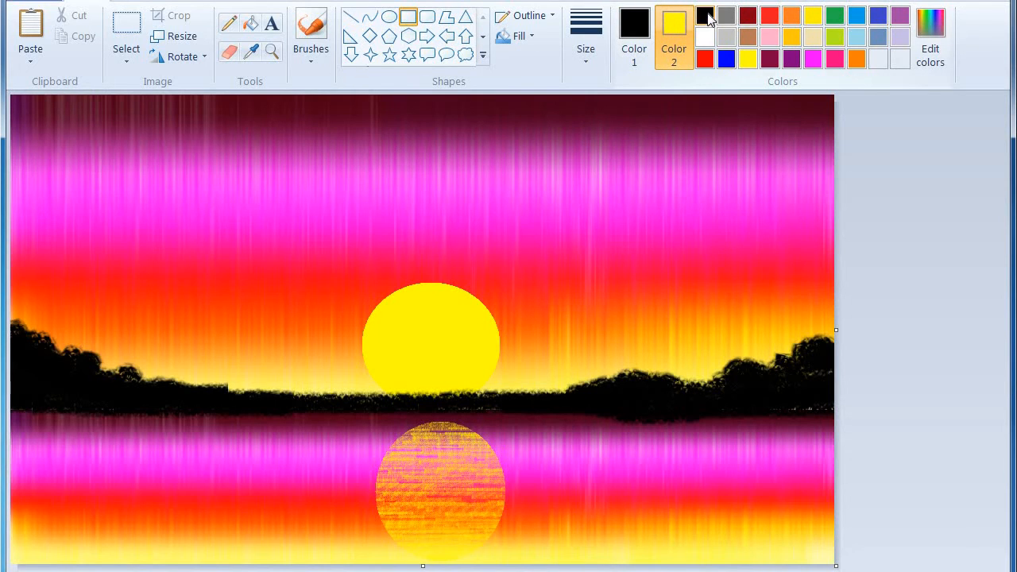
click(705, 16)
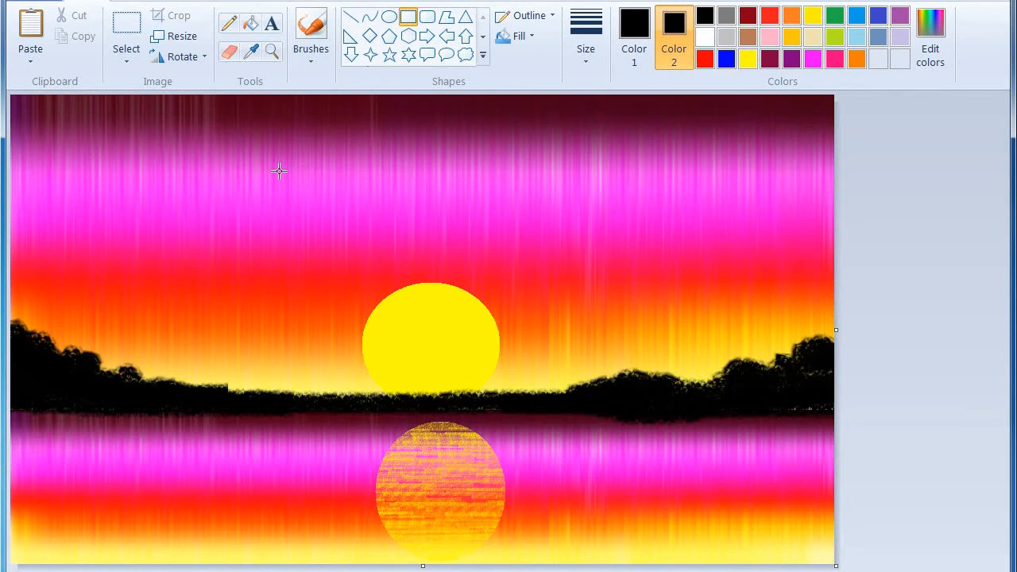
mouse_move(57, 291)
mouse_down()
mouse_move(99, 361)
mouse_move(127, 375)
mouse_up()
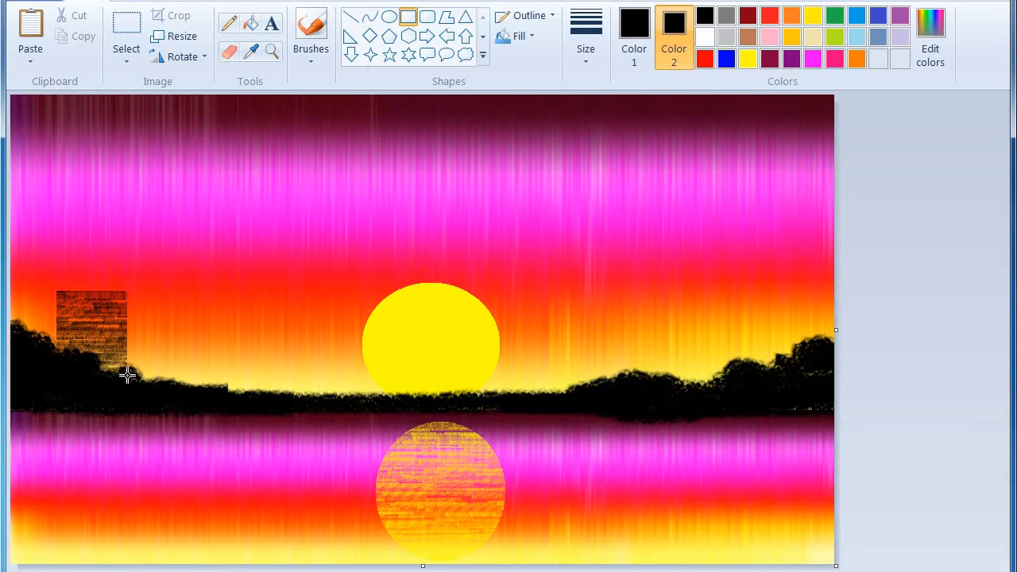
click(519, 36)
click(525, 81)
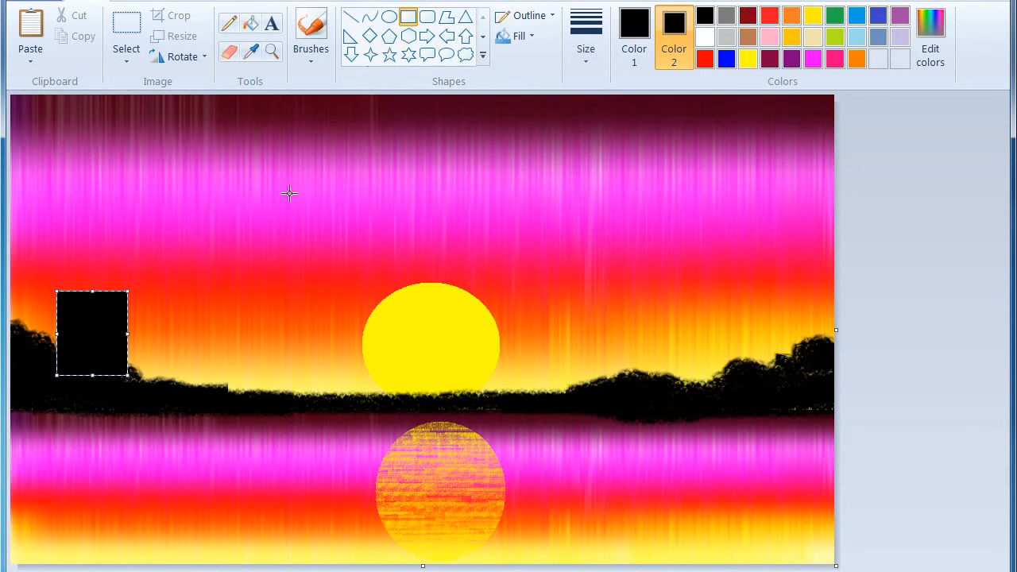
drag(127, 292, 115, 311)
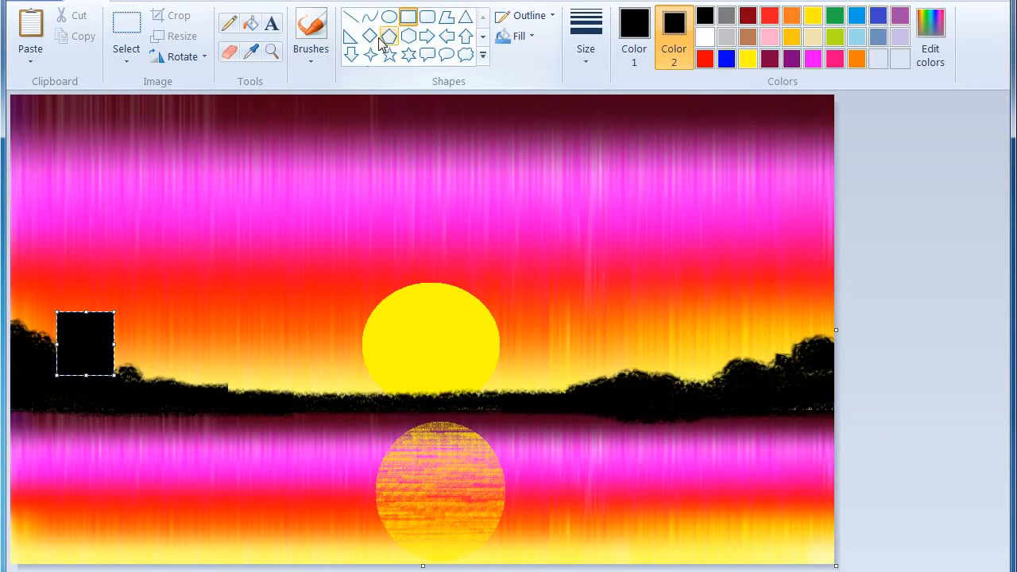
Step: Add a black triangle roof on top of the tower, slightly wider than its body
click(465, 17)
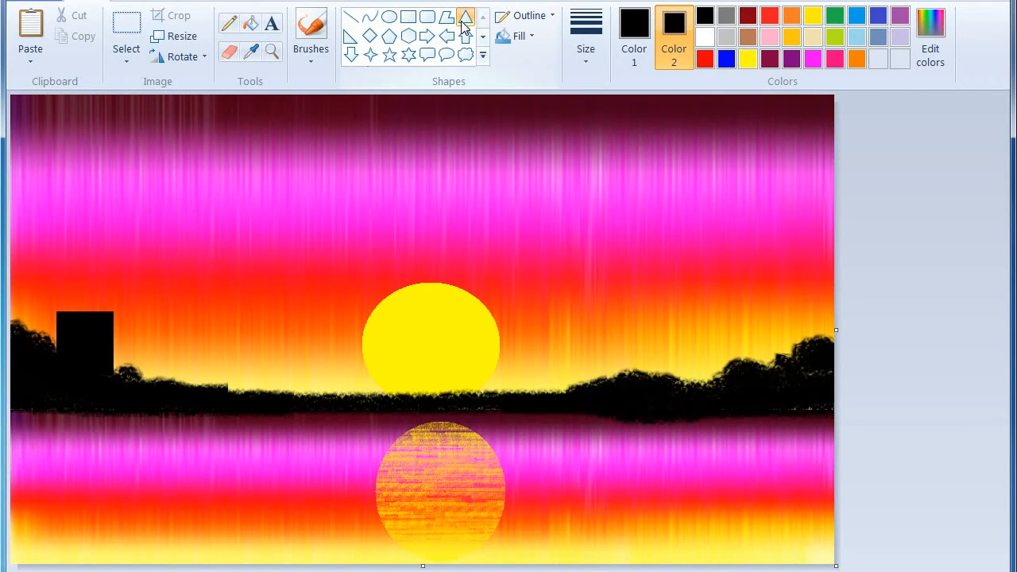
drag(45, 282, 93, 294)
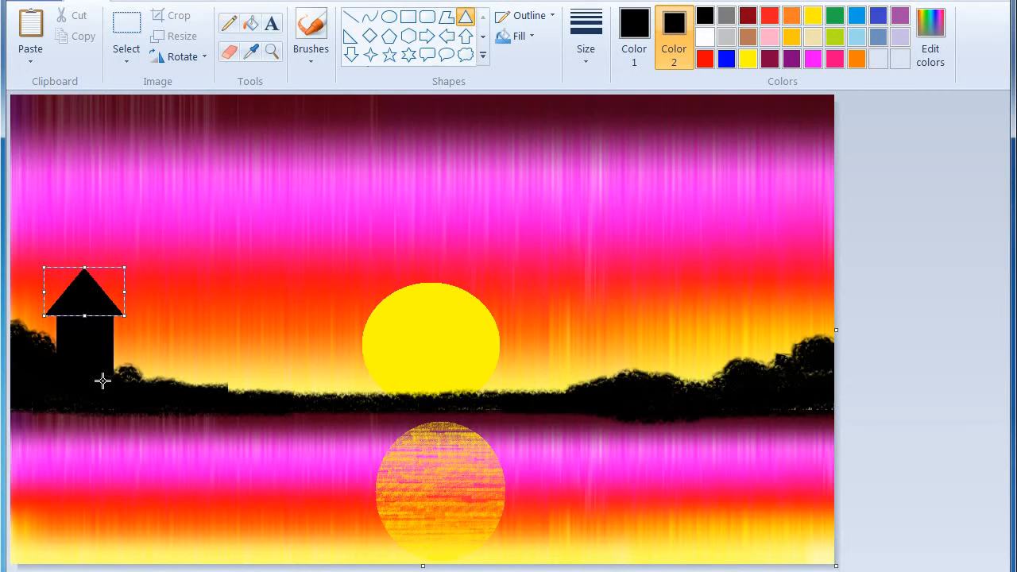
click(106, 342)
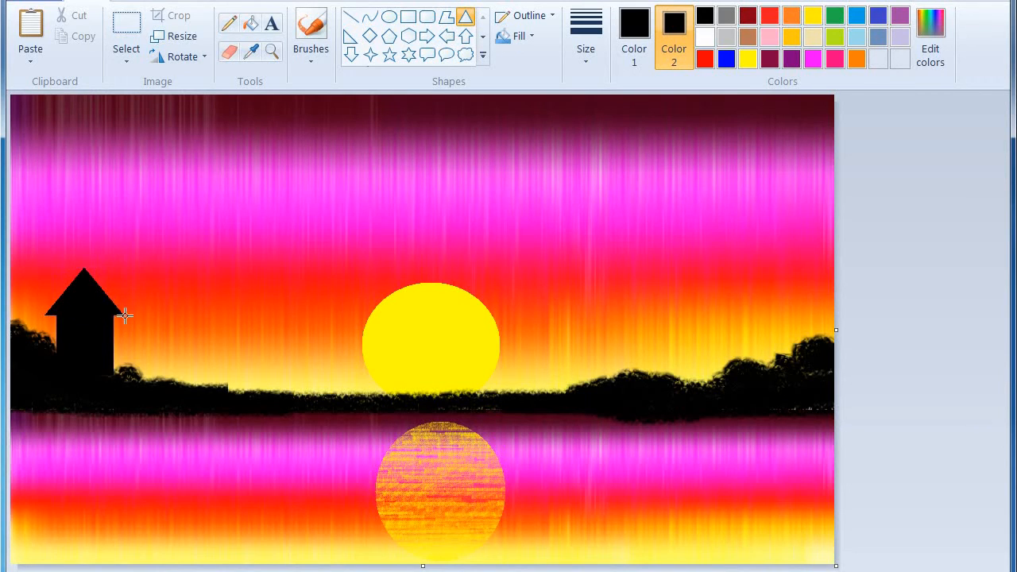
Step: Draw a smaller black tower beside the first one, with a triangle roof above a narrow rectangle body
drag(113, 306, 157, 344)
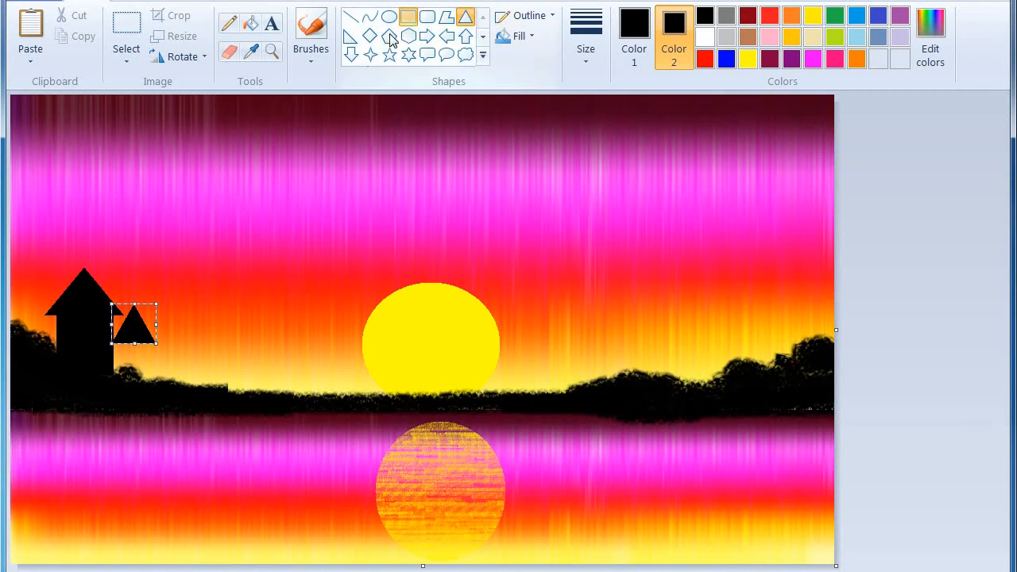
click(408, 17)
drag(120, 342, 148, 381)
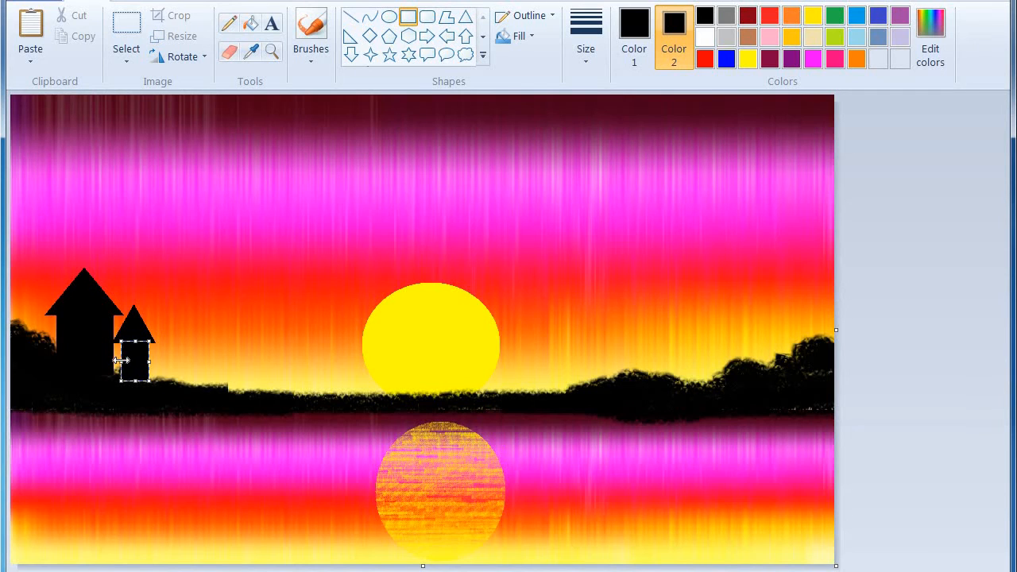
click(180, 389)
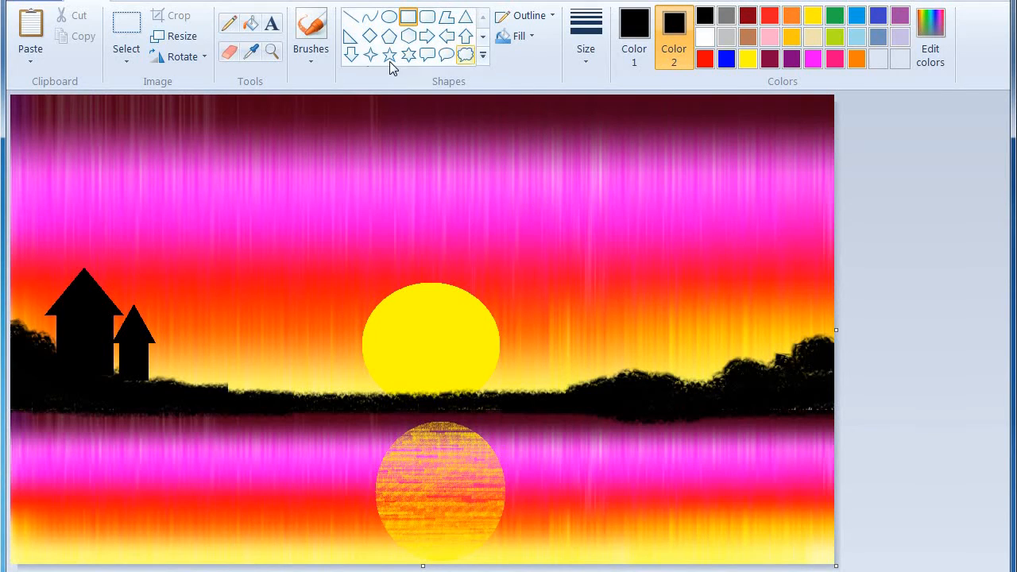
Step: Brush a black foreground bank along the canvas's bottom right, sloping up from below the sun's reflection to the right edge
click(310, 32)
click(447, 379)
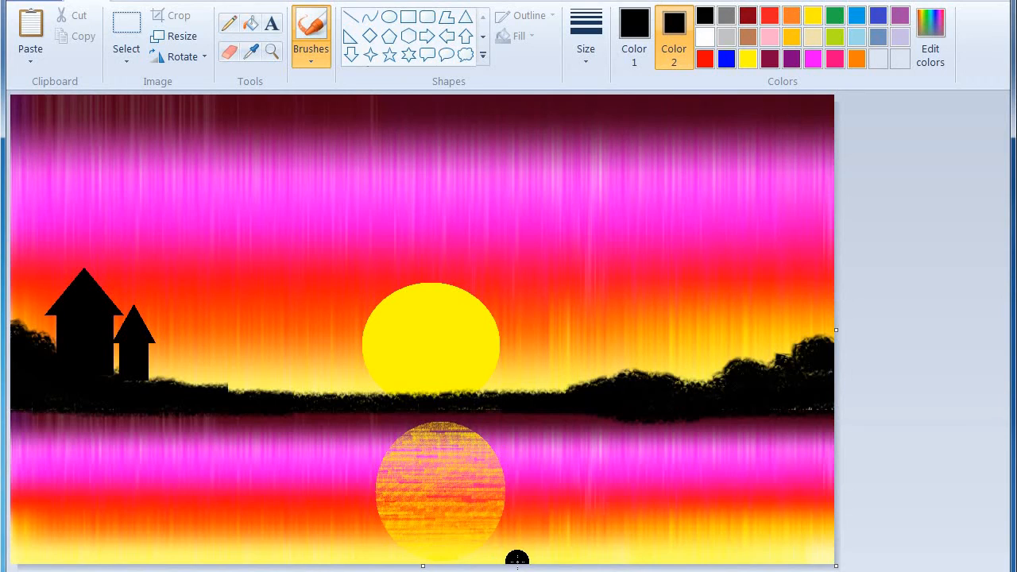
mouse_move(519, 557)
mouse_down()
mouse_move(827, 541)
mouse_move(585, 561)
mouse_move(826, 554)
mouse_move(803, 519)
mouse_move(479, 561)
mouse_up()
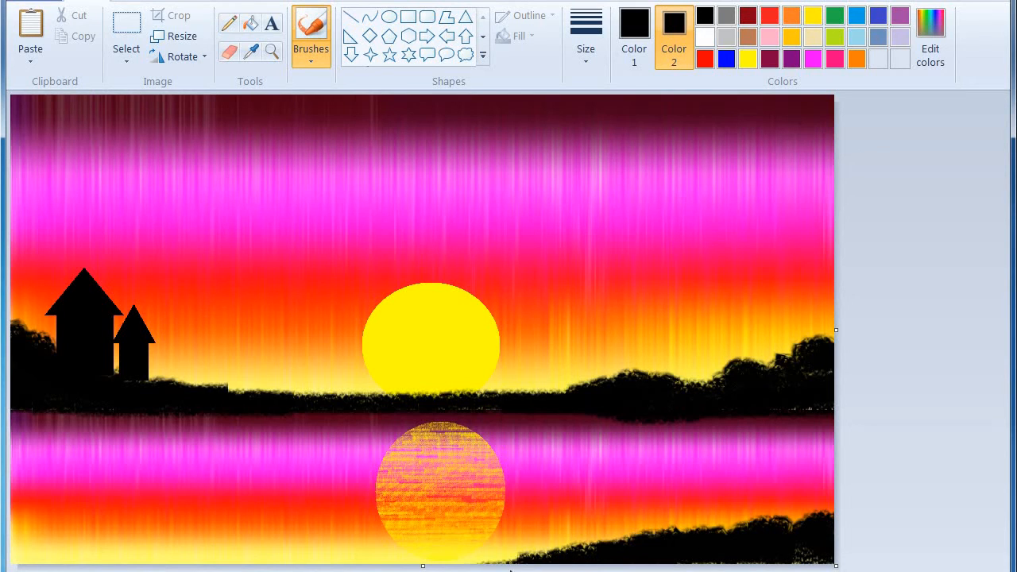
mouse_move(781, 534)
mouse_down()
mouse_move(743, 517)
mouse_move(594, 547)
mouse_up()
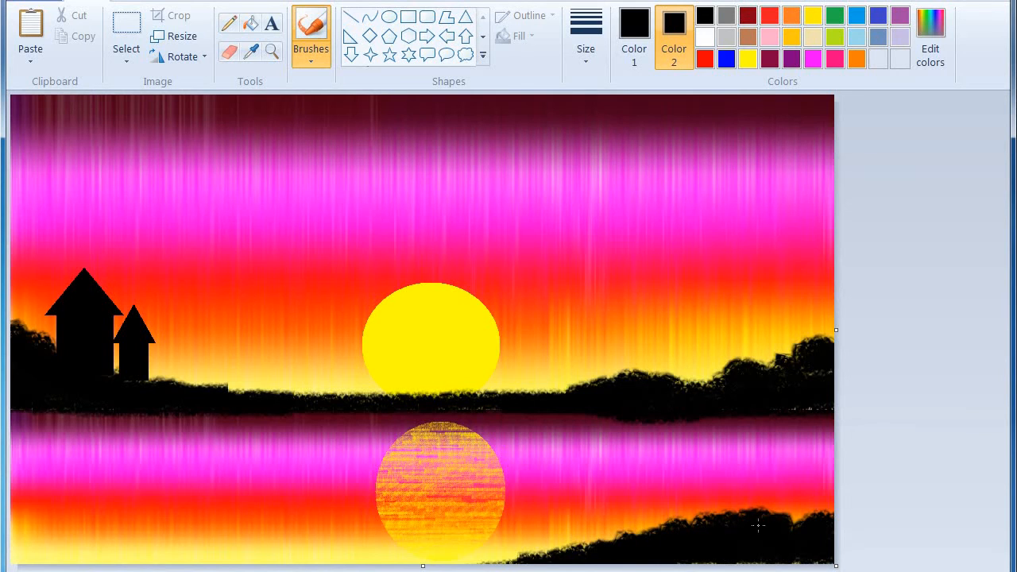
drag(759, 525, 850, 506)
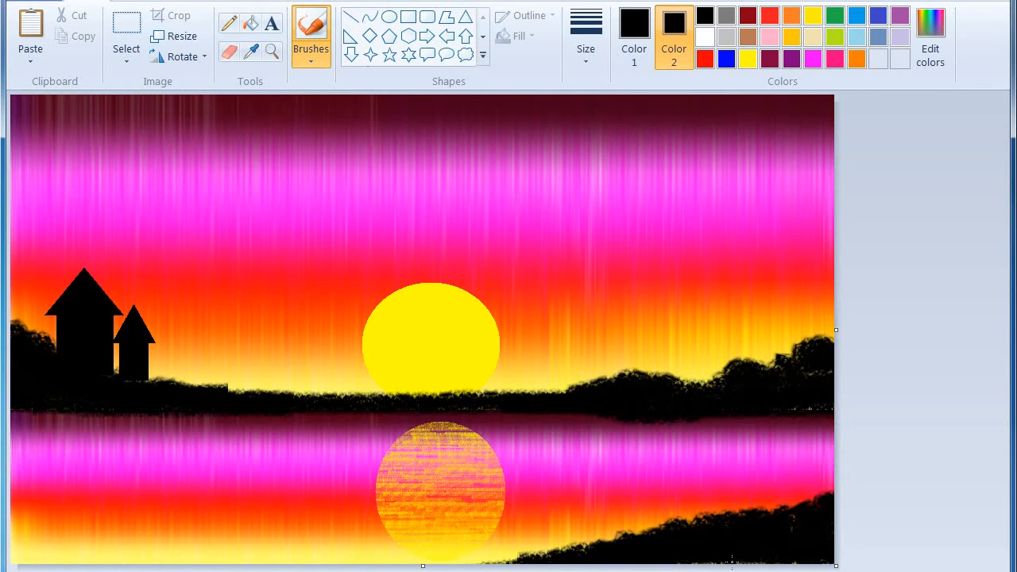
Step: Draw a thick black curve with a solid color outline as a tree trunk, rising from the foreground bank to above the treeline
click(408, 488)
click(370, 16)
click(591, 55)
click(617, 165)
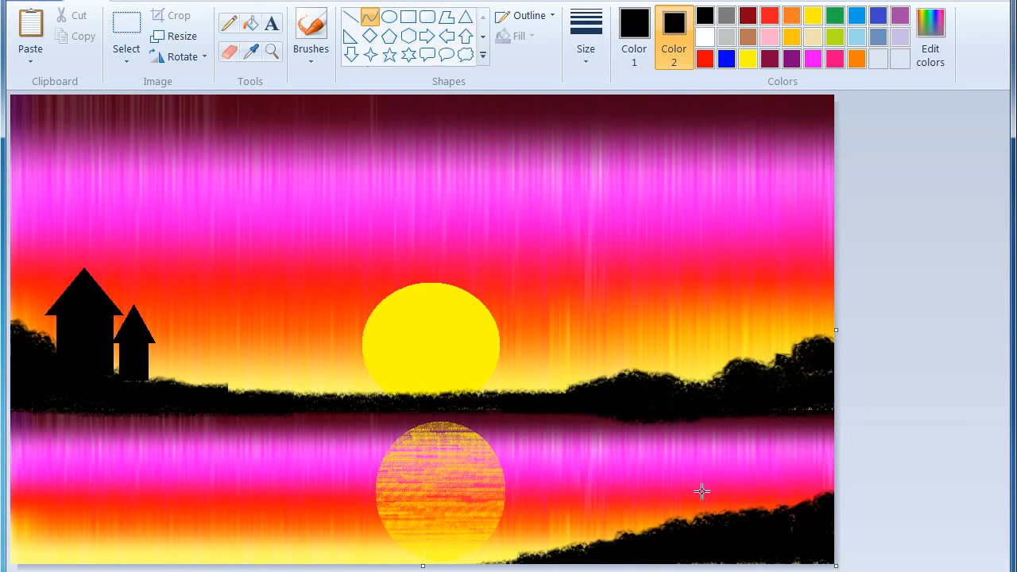
click(529, 19)
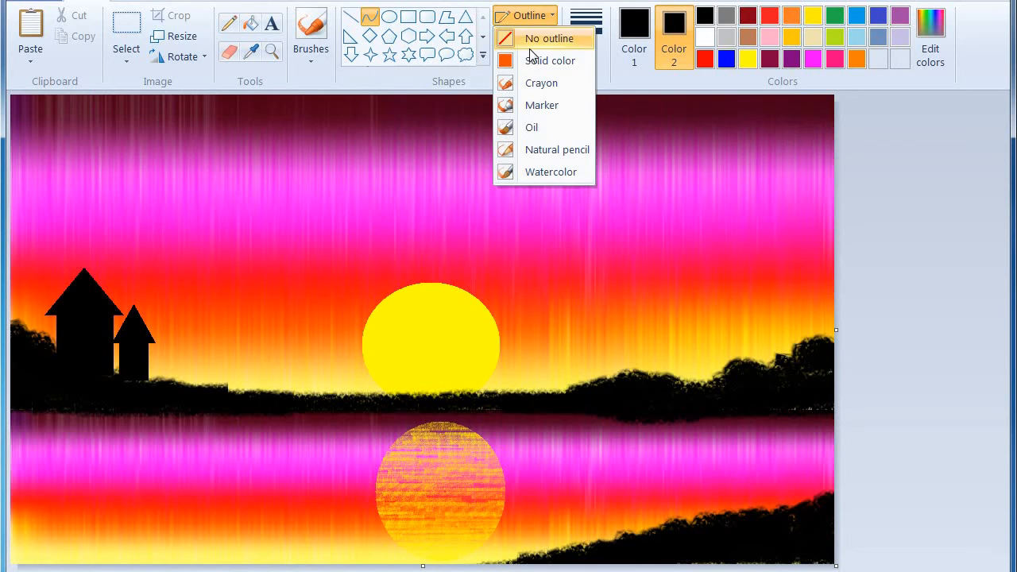
click(536, 63)
drag(700, 409, 679, 453)
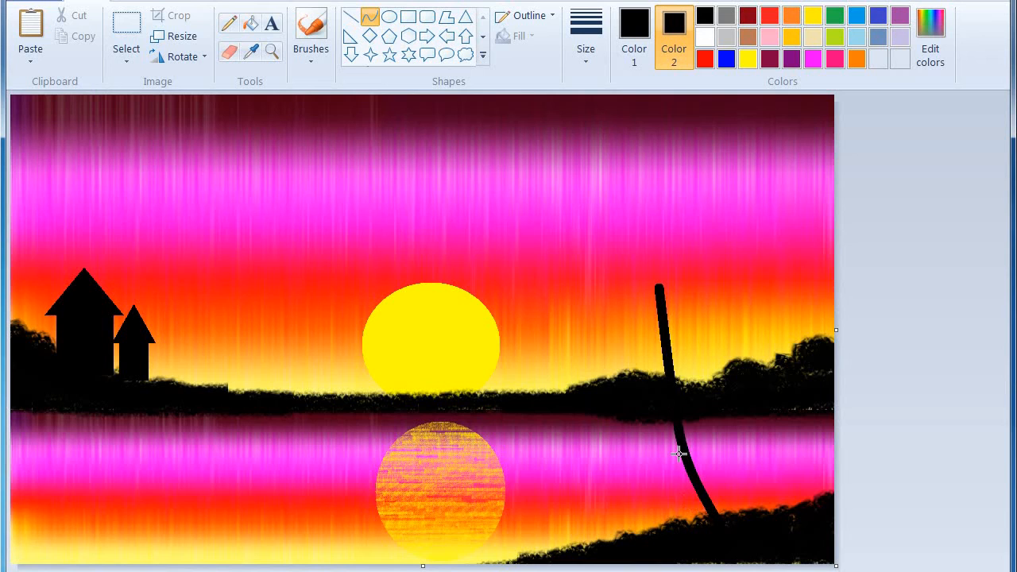
click(895, 348)
click(895, 348)
Step: Thicken the trunk with two more black curves alongside the first, spreading outward at the base
mouse_move(661, 288)
mouse_down()
mouse_move(726, 519)
mouse_move(731, 513)
mouse_up()
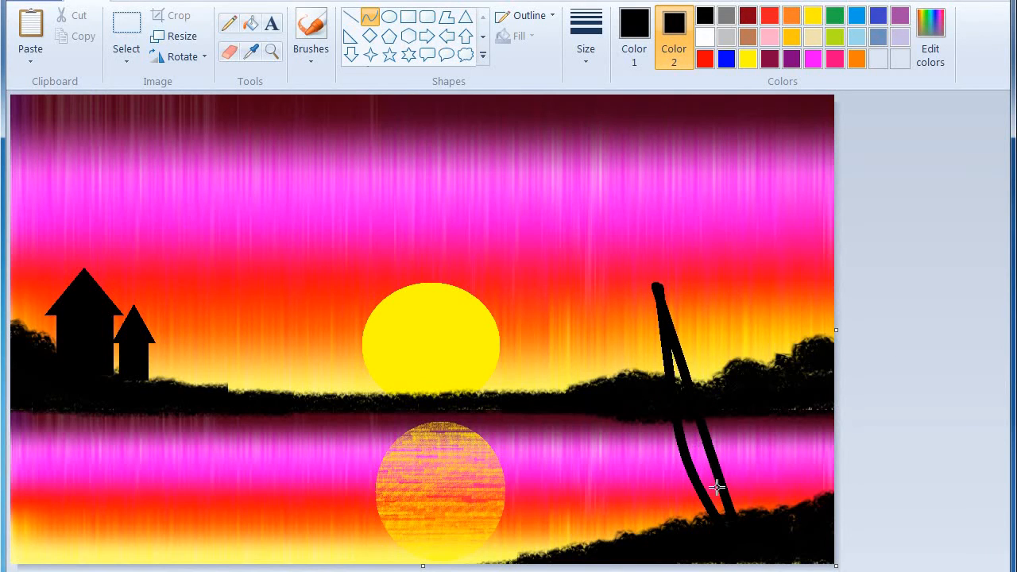
drag(699, 439, 691, 465)
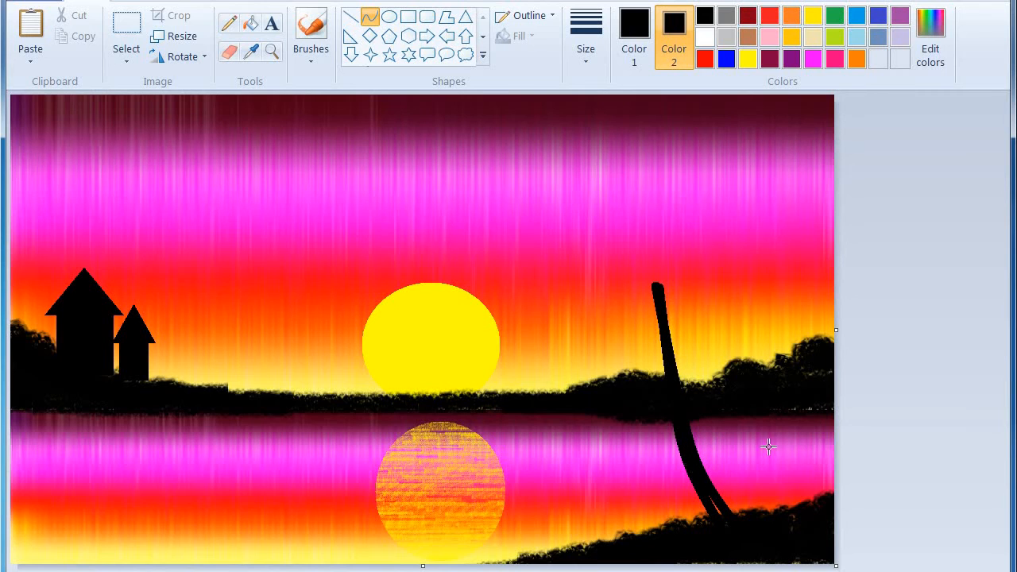
click(910, 408)
click(910, 409)
drag(661, 284, 746, 515)
drag(719, 425, 696, 461)
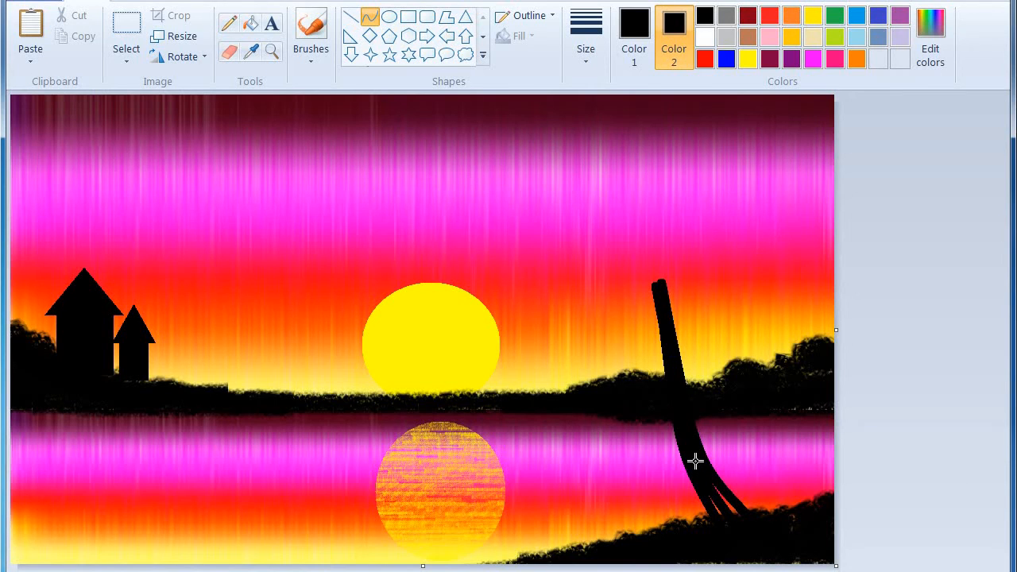
click(925, 426)
click(925, 426)
Step: Fill the gaps at the base of the curved trunk with short black curve strokes
drag(713, 483, 737, 515)
click(874, 450)
click(874, 450)
drag(705, 484, 725, 519)
click(902, 450)
click(902, 450)
Step: Draw a second black trunk curve to the right of the first, bowed toward the canvas's right edge
drag(745, 267, 787, 510)
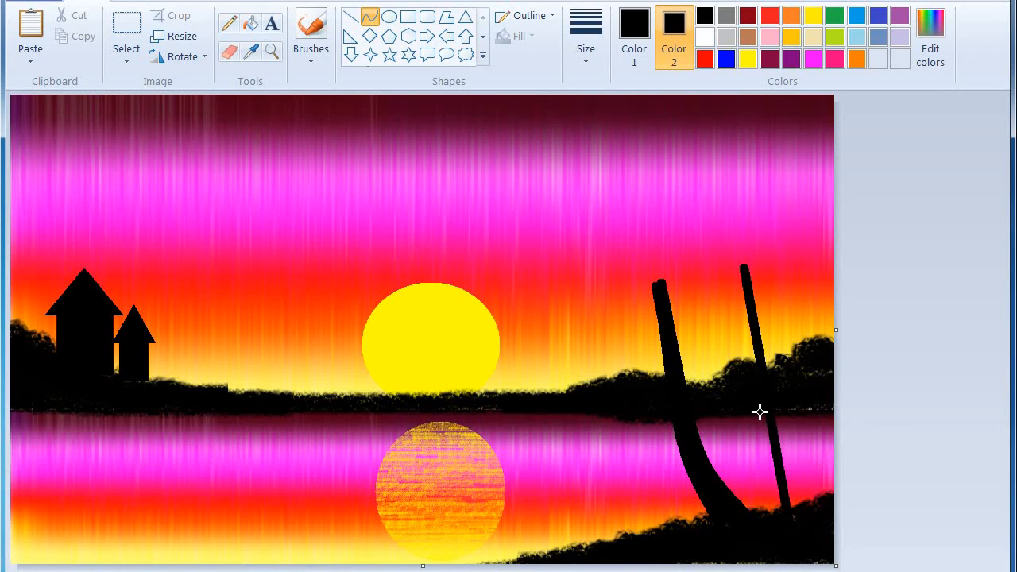
drag(767, 395, 815, 409)
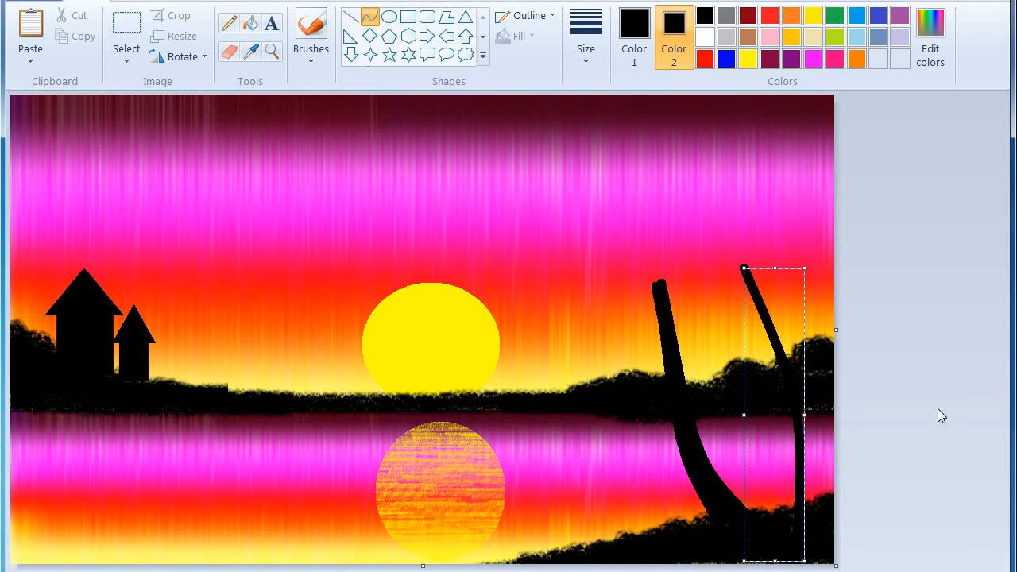
click(938, 409)
Step: Add a much thicker black curve from the second trunk's top to the bank, bowed to the right over the thin one
drag(743, 267, 787, 511)
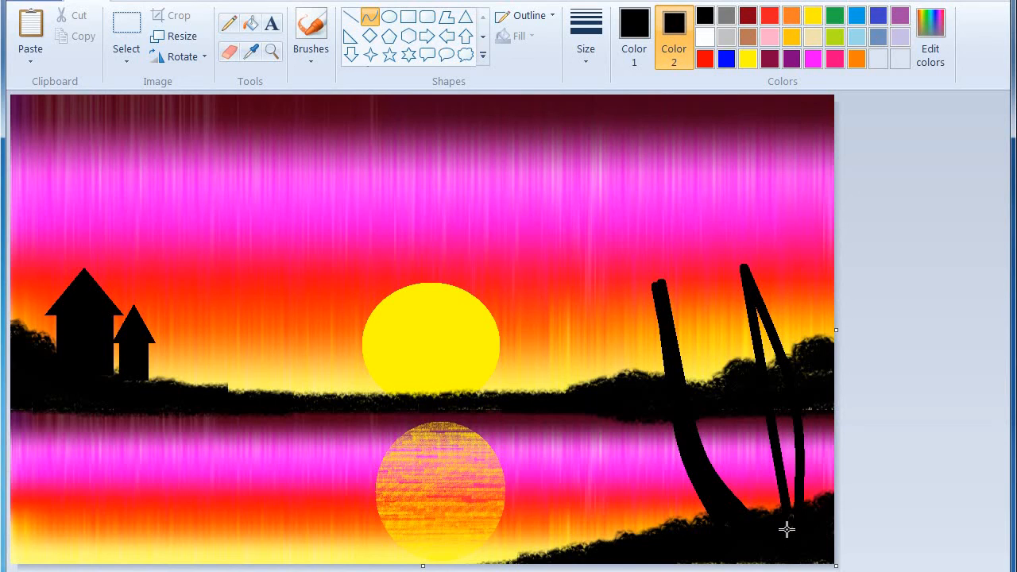
key(ctrl+KP_Add)
key(ctrl+KP_Add)
key(ctrl+KP_Add)
key(ctrl+KP_Add)
key(ctrl+KP_Add)
key(ctrl+KP_Add)
key(ctrl+KP_Add)
key(ctrl+KP_Add)
key(ctrl+KP_Add)
key(ctrl+KP_Add)
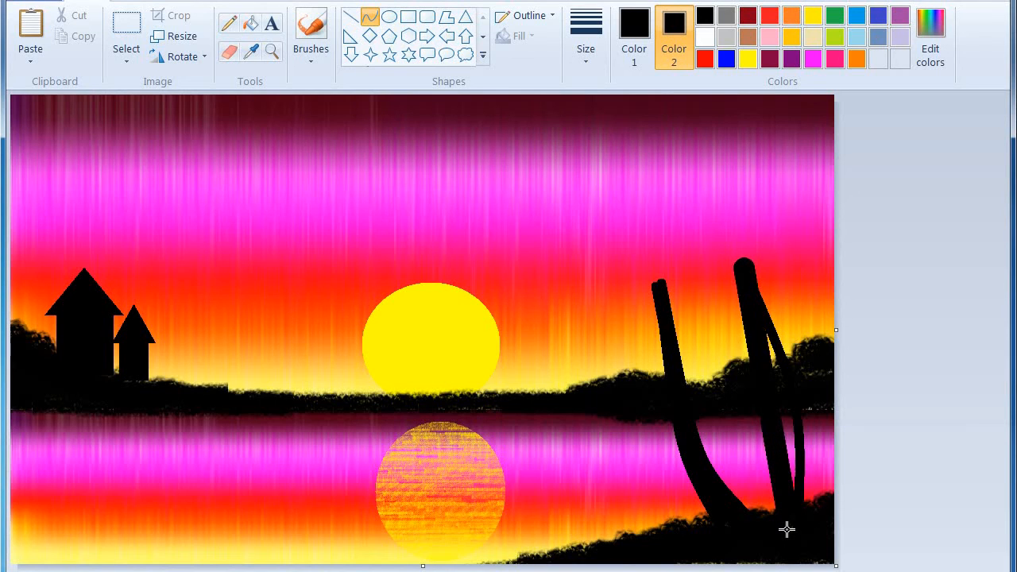
drag(779, 429, 811, 453)
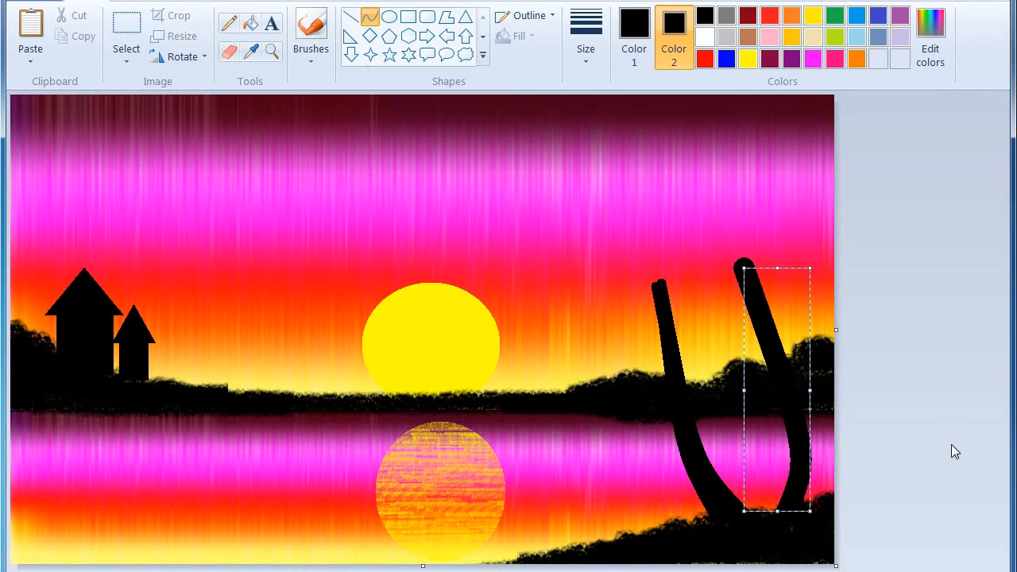
click(951, 445)
Step: Widen the second trunk with another thick black curve from its top, flaring out to the right at the base
mouse_move(743, 266)
mouse_down()
mouse_move(822, 512)
mouse_move(781, 520)
mouse_move(768, 453)
mouse_move(789, 459)
mouse_move(816, 510)
mouse_move(802, 454)
mouse_move(803, 442)
mouse_move(819, 448)
mouse_up()
click(923, 451)
click(923, 451)
click(902, 454)
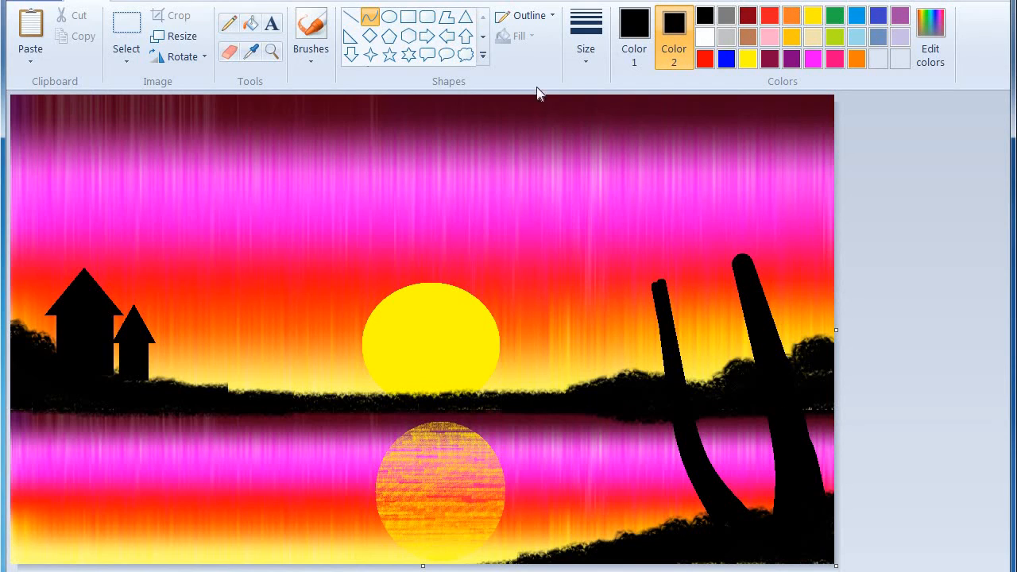
Step: Paint seven palm fronds fanning out from the thinner trunk's top with the thickest, bristle-textured black brush
click(311, 52)
click(312, 127)
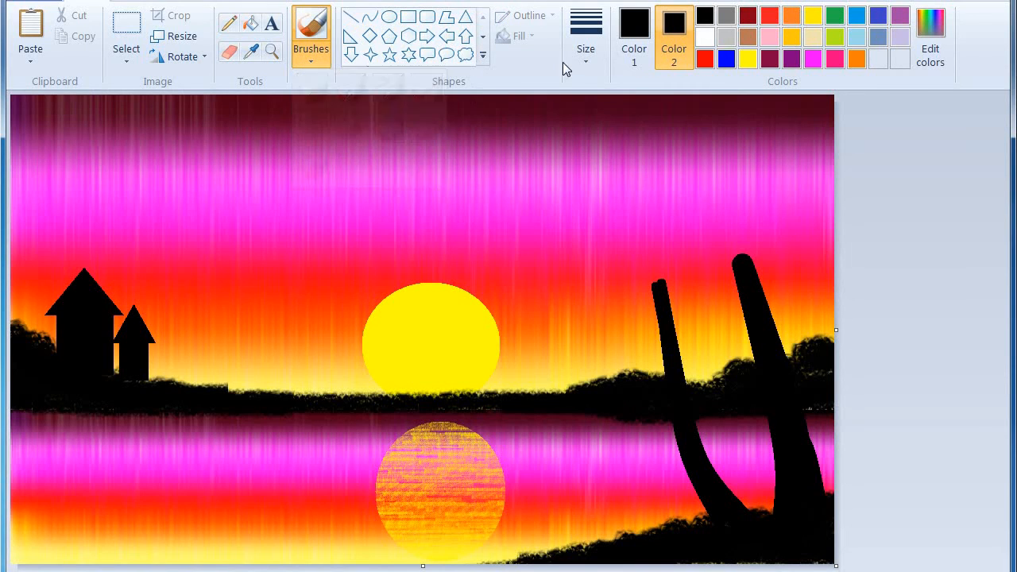
click(589, 54)
click(617, 205)
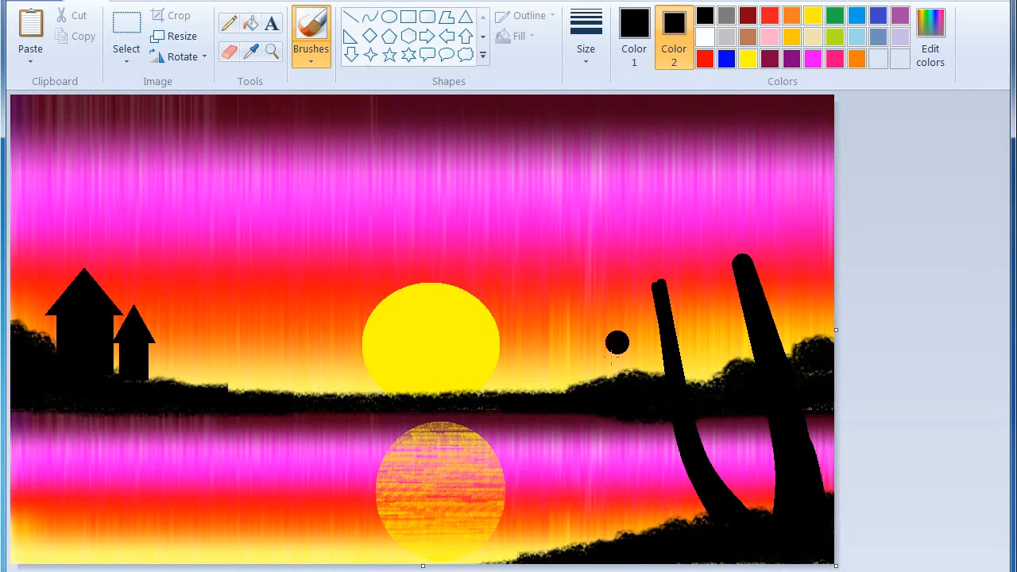
mouse_move(611, 357)
mouse_down()
mouse_move(611, 310)
mouse_move(647, 286)
mouse_up()
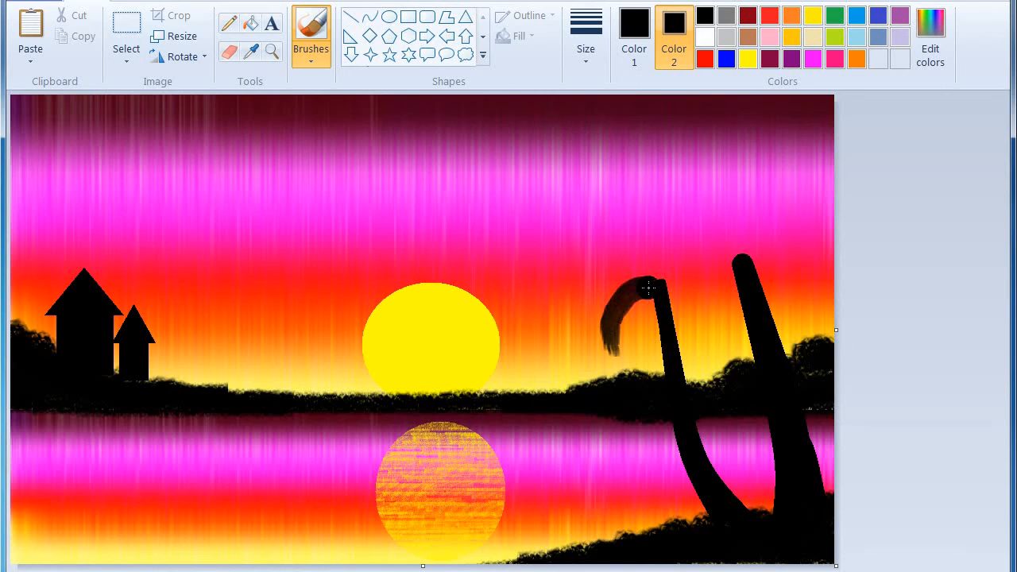
mouse_move(707, 337)
mouse_down()
mouse_move(694, 297)
mouse_move(659, 280)
mouse_up()
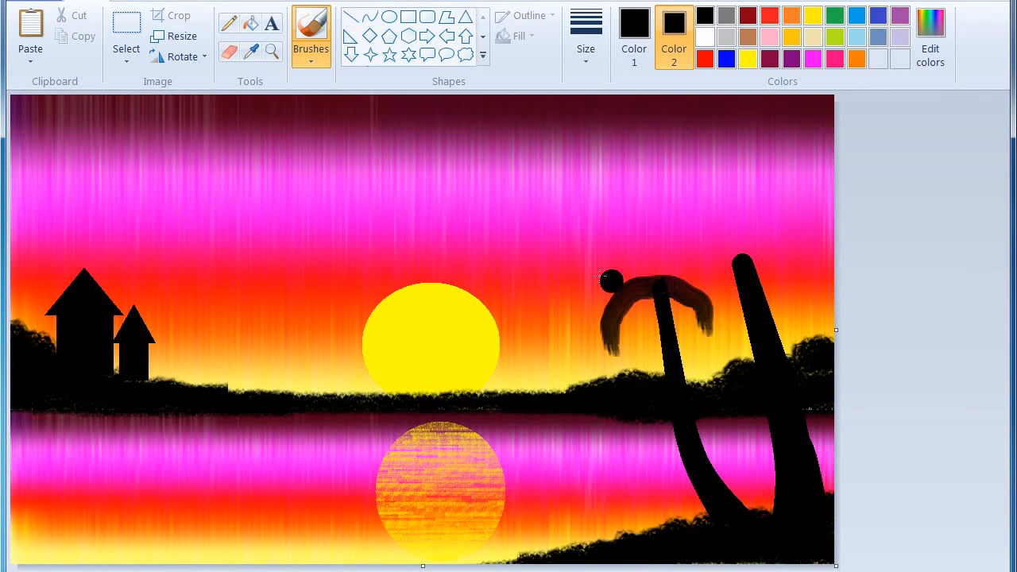
drag(593, 254, 653, 276)
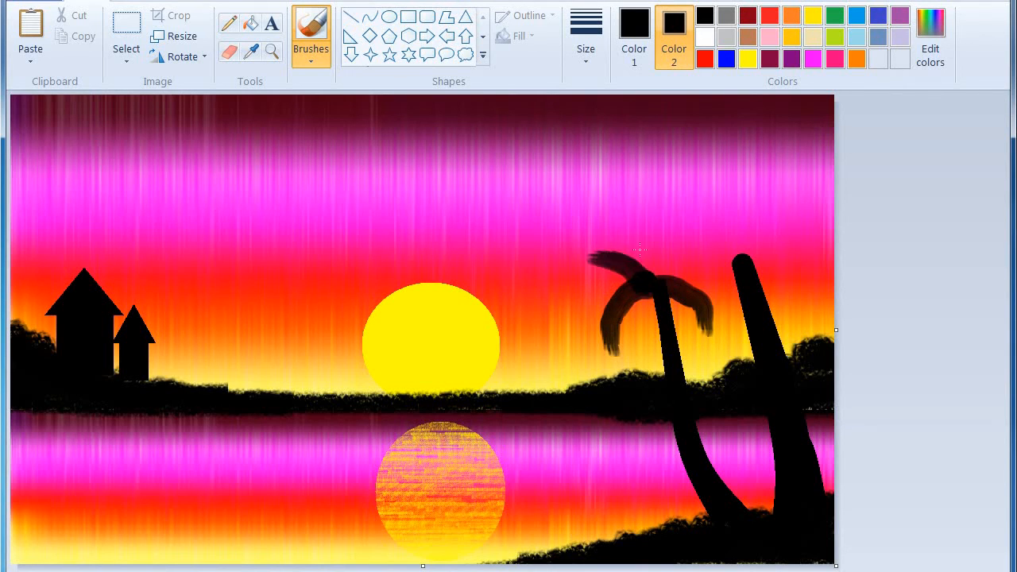
drag(627, 198, 653, 268)
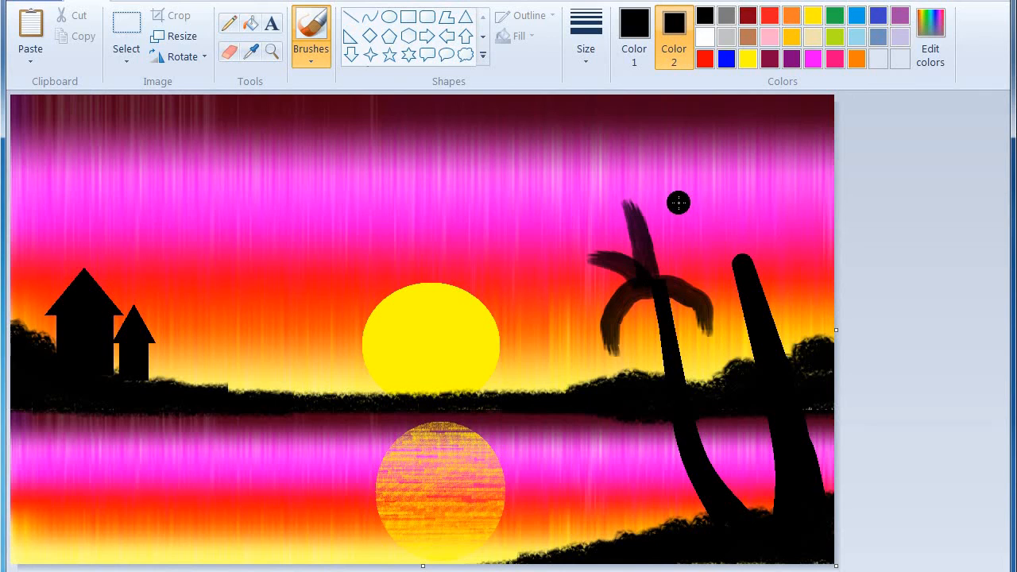
mouse_move(677, 199)
mouse_down()
mouse_move(658, 276)
mouse_move(688, 263)
mouse_move(664, 273)
mouse_up()
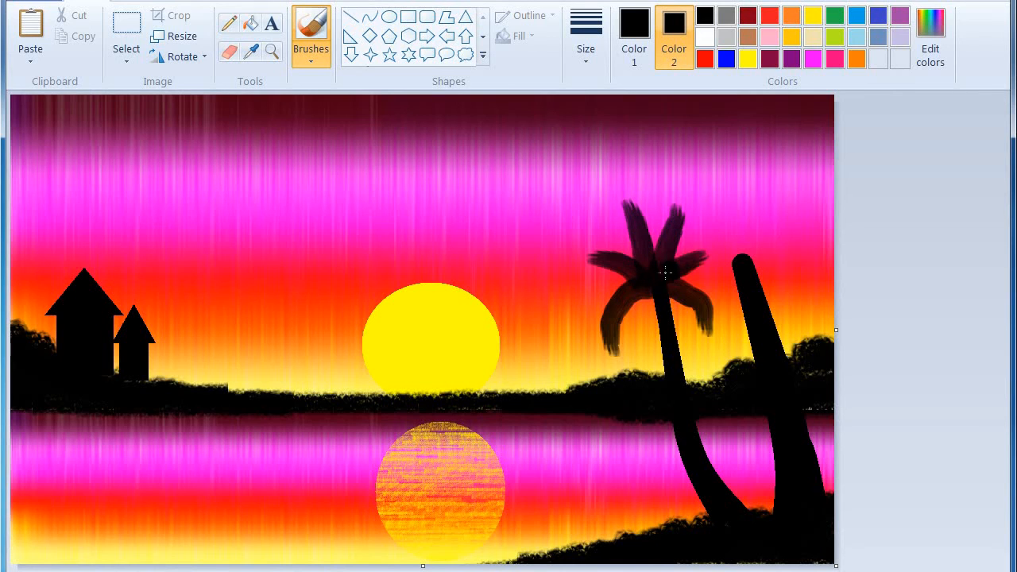
drag(644, 342, 651, 290)
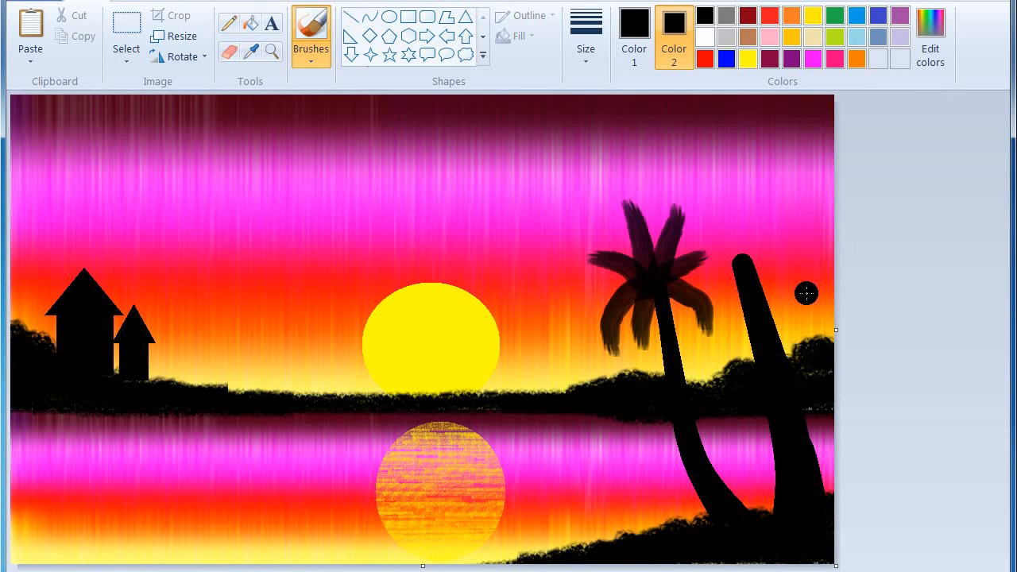
Step: Paint black palm fronds radiating from the thicker trunk's top, two drooping on either side and the others reaching upward and outward
drag(805, 290, 748, 264)
mouse_move(719, 316)
mouse_down()
mouse_move(717, 278)
mouse_move(743, 258)
mouse_up()
mouse_move(793, 213)
mouse_down()
mouse_move(751, 230)
mouse_move(733, 256)
mouse_up()
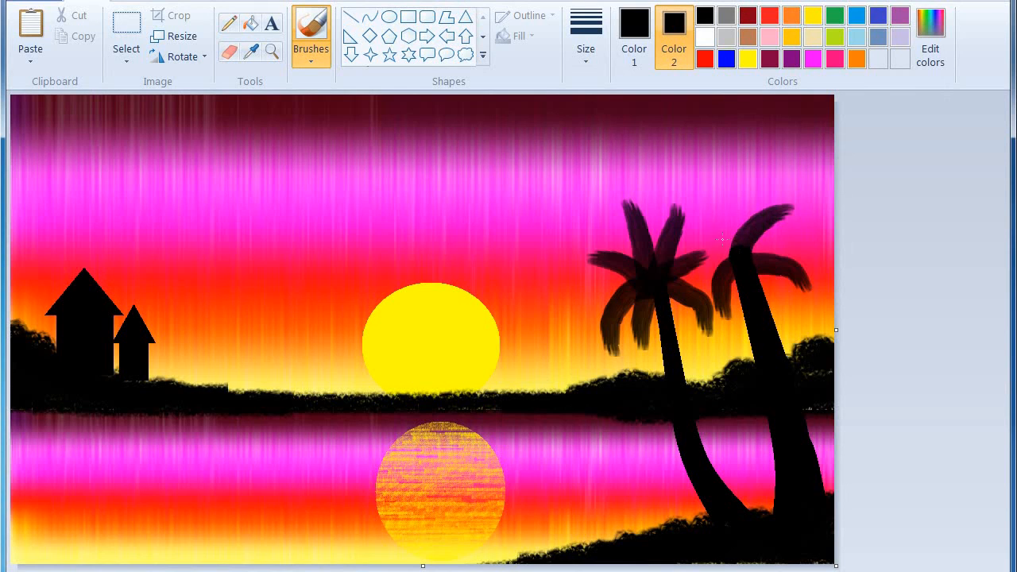
drag(705, 192, 729, 256)
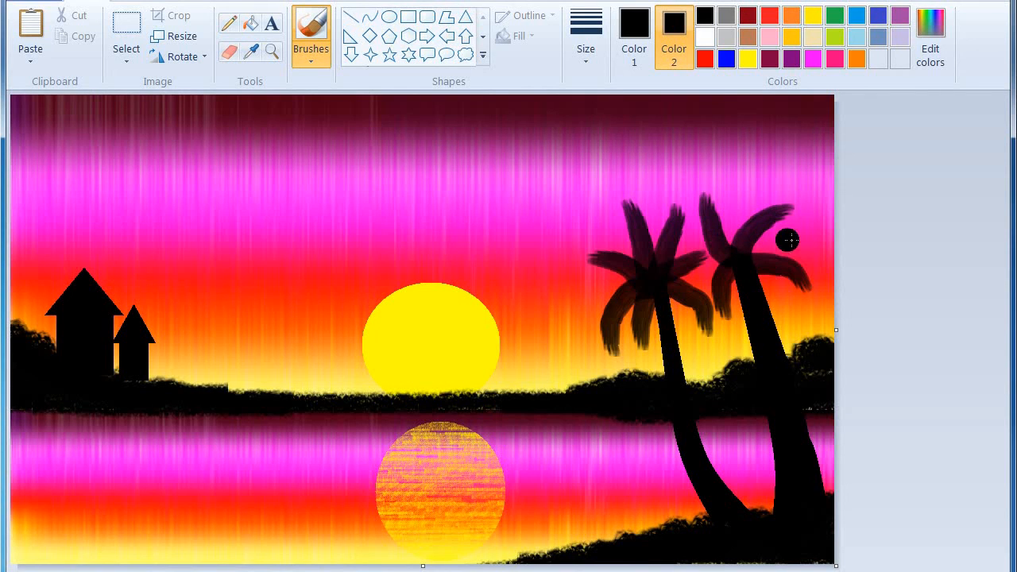
drag(793, 243, 752, 245)
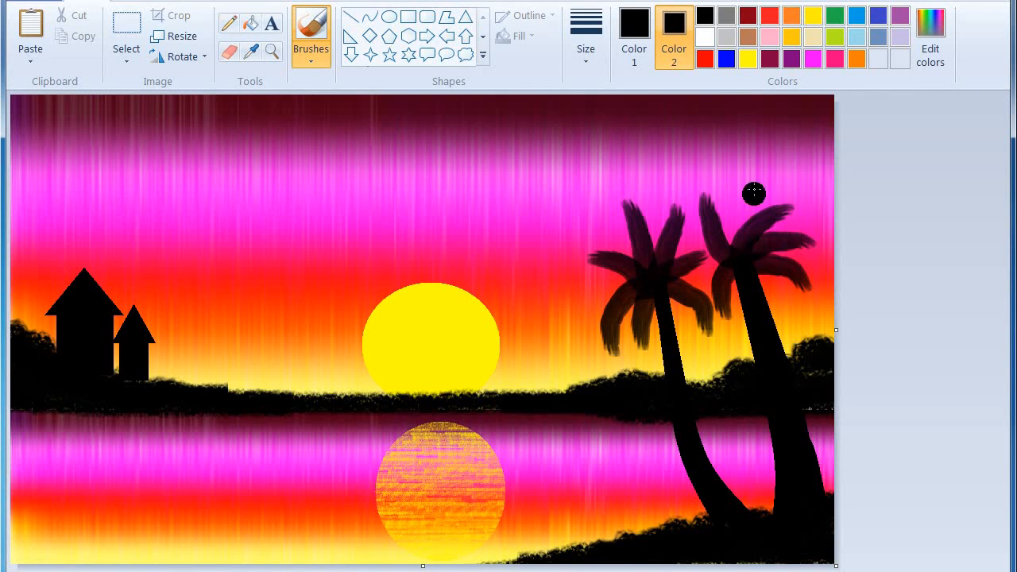
drag(736, 201, 739, 248)
drag(745, 178, 731, 240)
Step: Thicken the thinner palm's crown with extra black fronds at its top, along its sunward side and in the gaps facing the other palm
drag(657, 181, 650, 252)
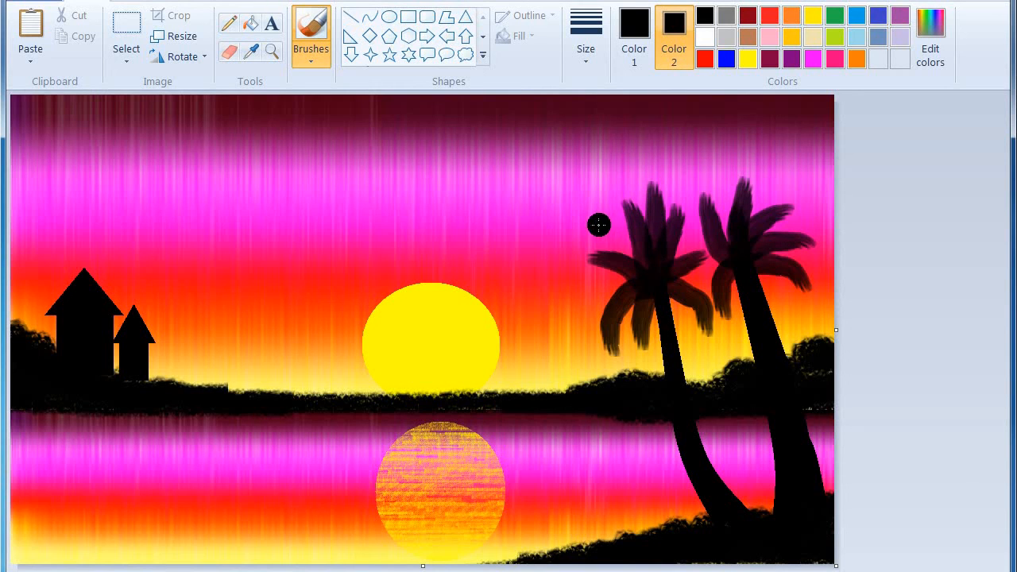
drag(597, 230, 643, 265)
drag(586, 297, 635, 278)
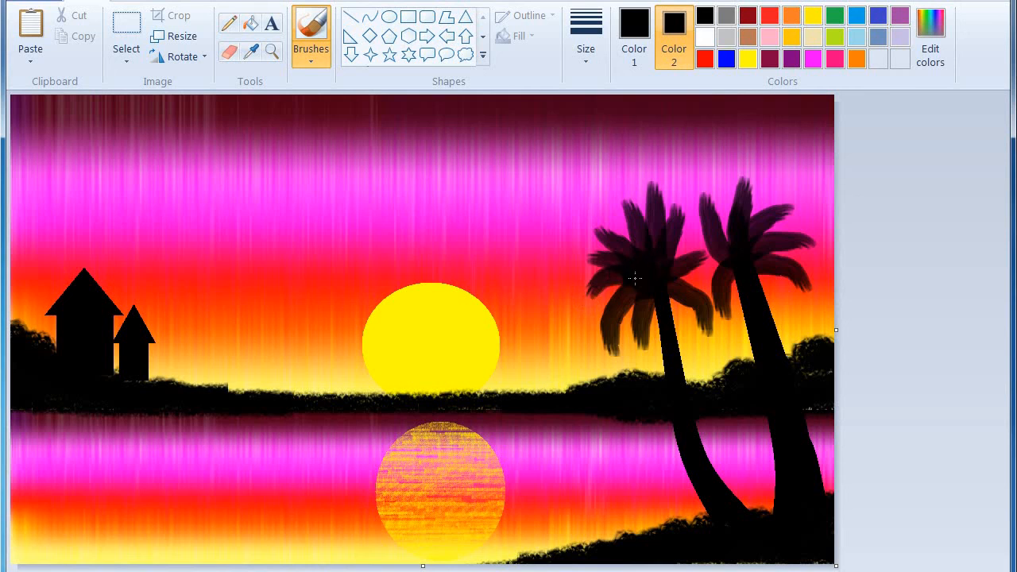
mouse_move(587, 318)
mouse_down()
mouse_move(601, 286)
mouse_move(626, 278)
mouse_up()
mouse_move(624, 343)
mouse_down()
mouse_move(641, 298)
mouse_move(602, 318)
mouse_move(624, 281)
mouse_up()
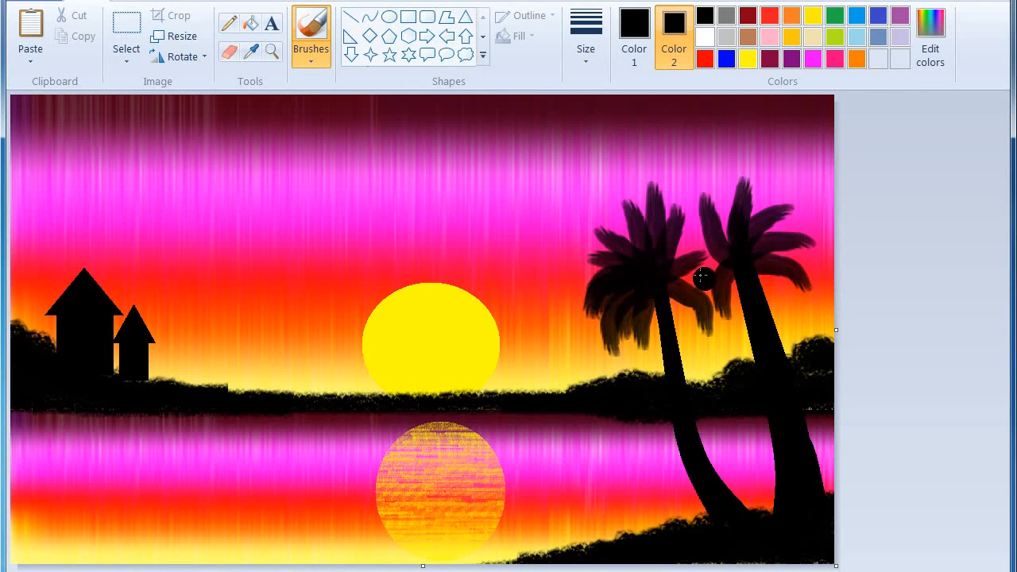
drag(704, 279, 672, 275)
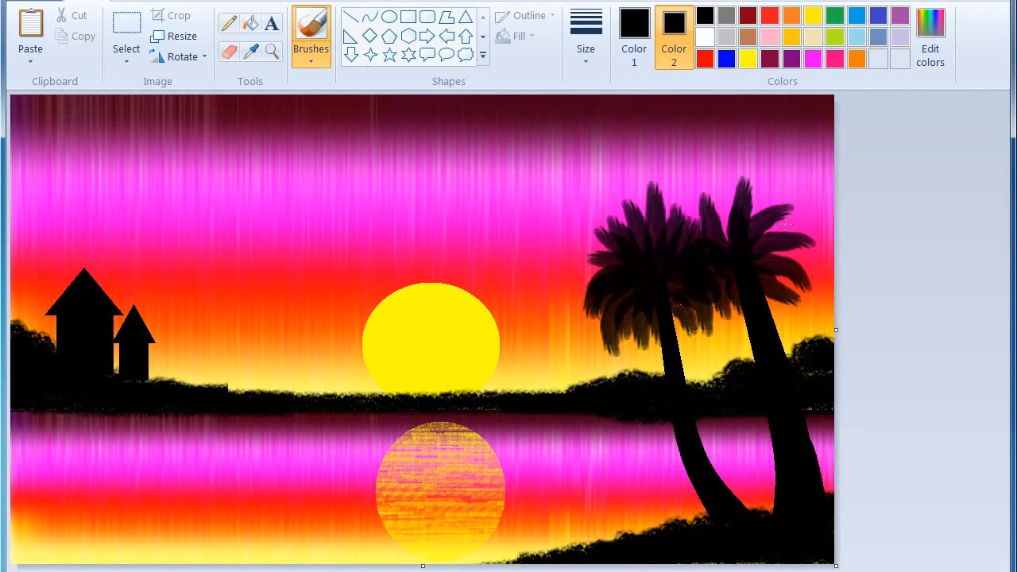
Step: Fill out the thicker palm's crown with more black fronds between its existing ones
drag(805, 222, 756, 235)
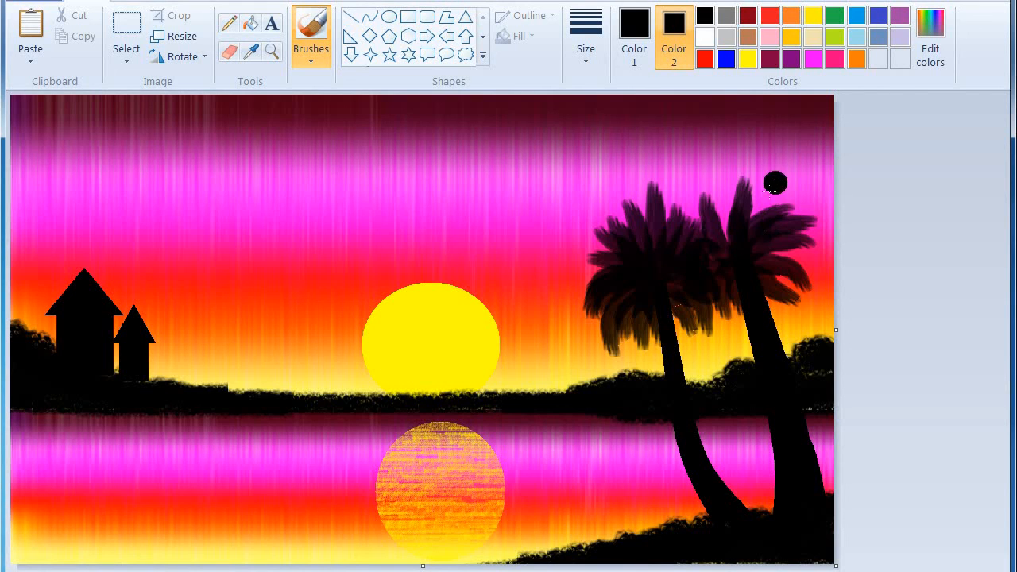
drag(768, 191, 741, 234)
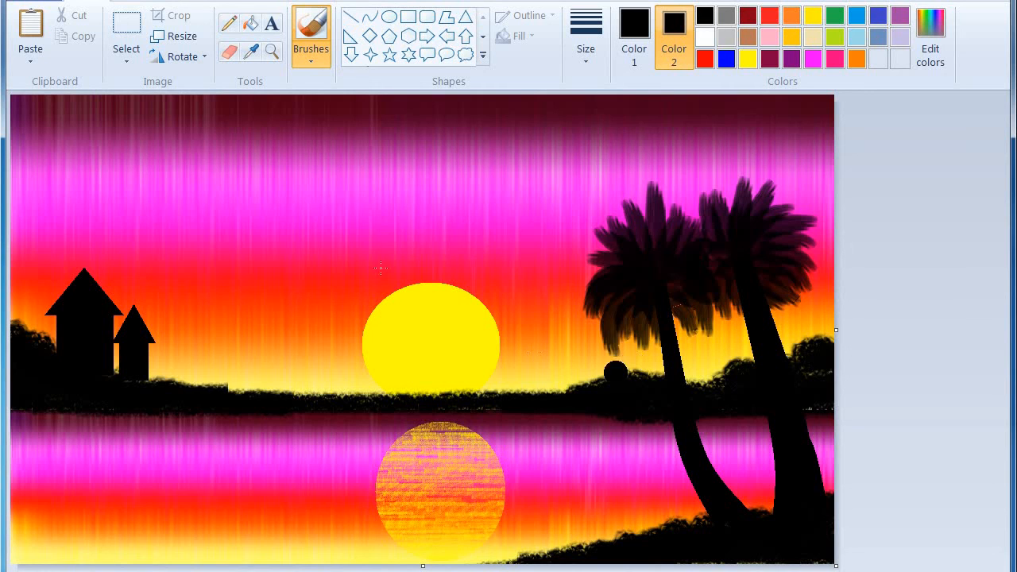
Step: Set the black brush to the thinnest size for fine details near the sun
click(581, 34)
click(586, 90)
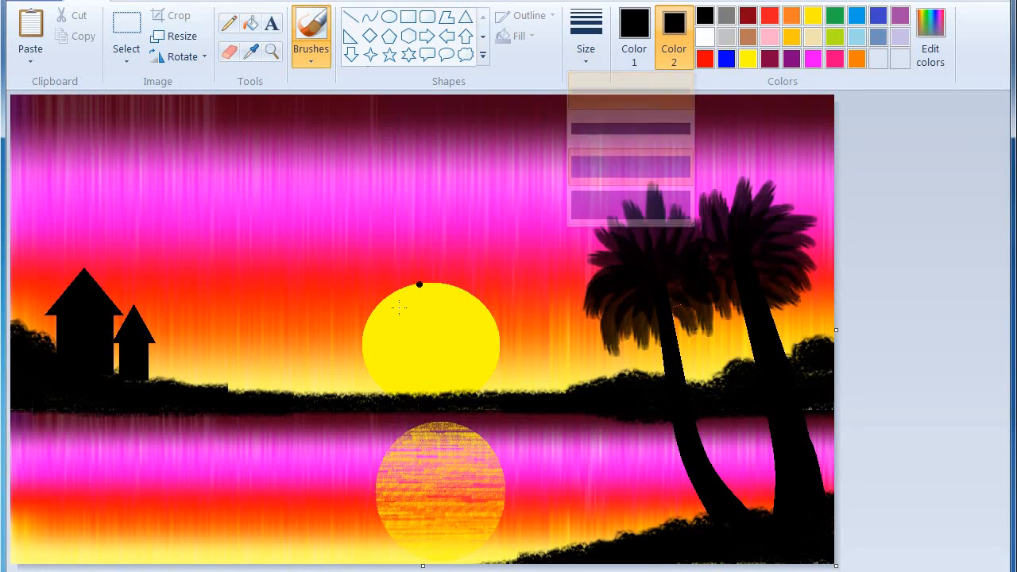